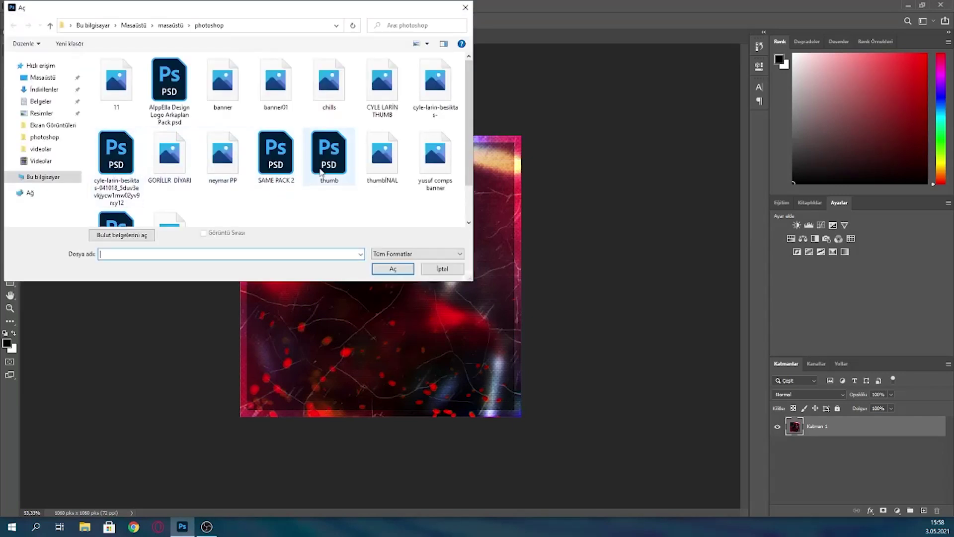
# Step: Open SAME PACK 2.psd from the photoshop folder and return to the 11.png document
pyautogui.scroll(-1, 279, 144)
pyautogui.doubleClick(285, 130)
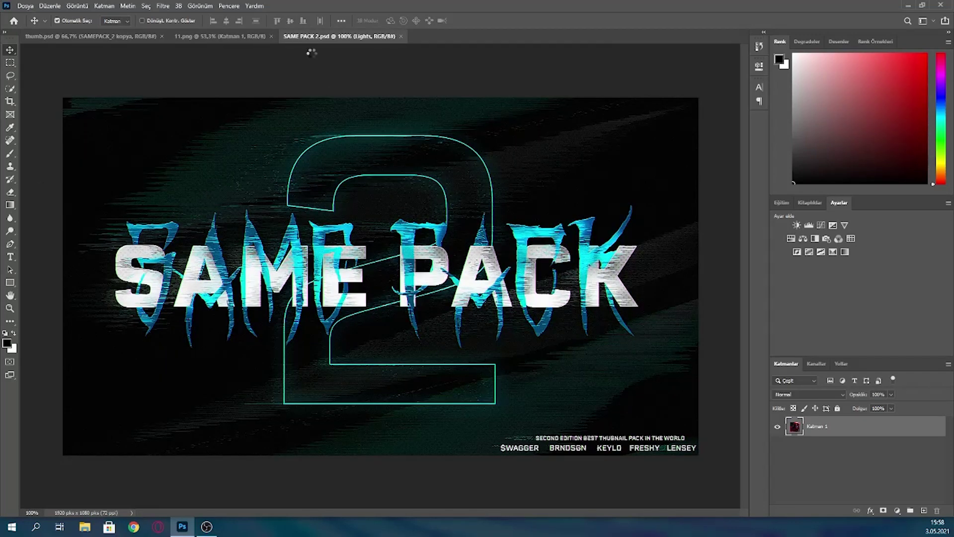
pyautogui.click(185, 36)
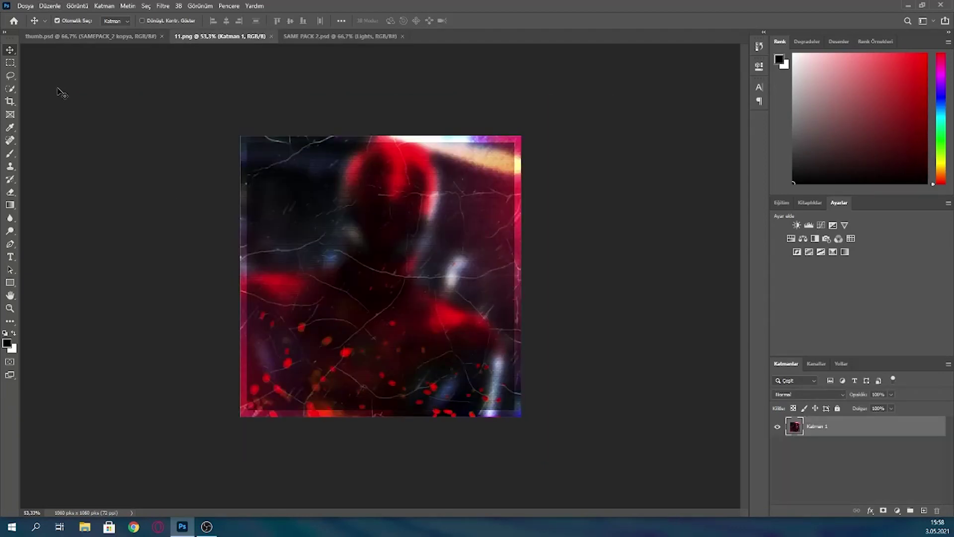
# Step: Open the footballer photo e158e5b6bdce701b22e6897cd8f36263.jpg from the İndirilenler folder
pyautogui.click(26, 5)
pyautogui.click(180, 68)
pyautogui.click(24, 5)
pyautogui.click(30, 27)
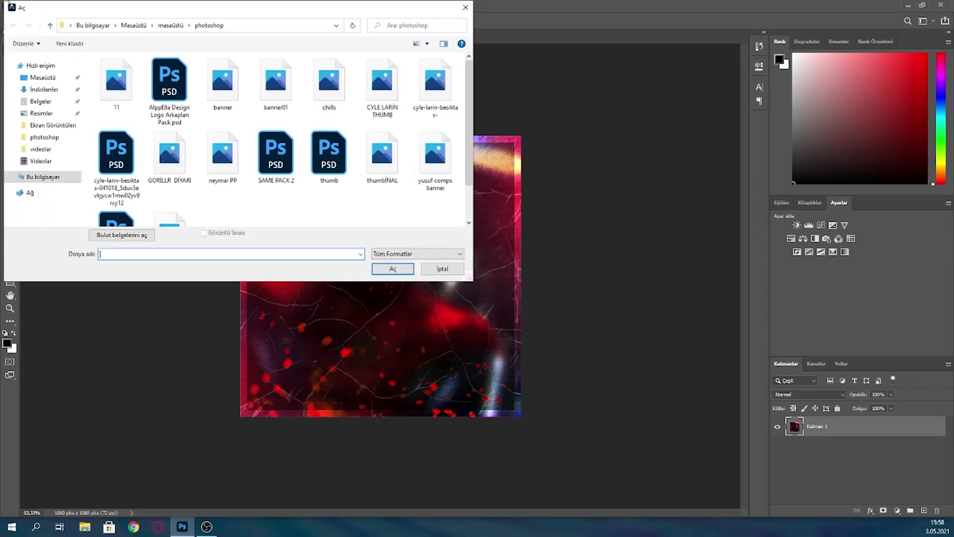
pyautogui.click(70, 89)
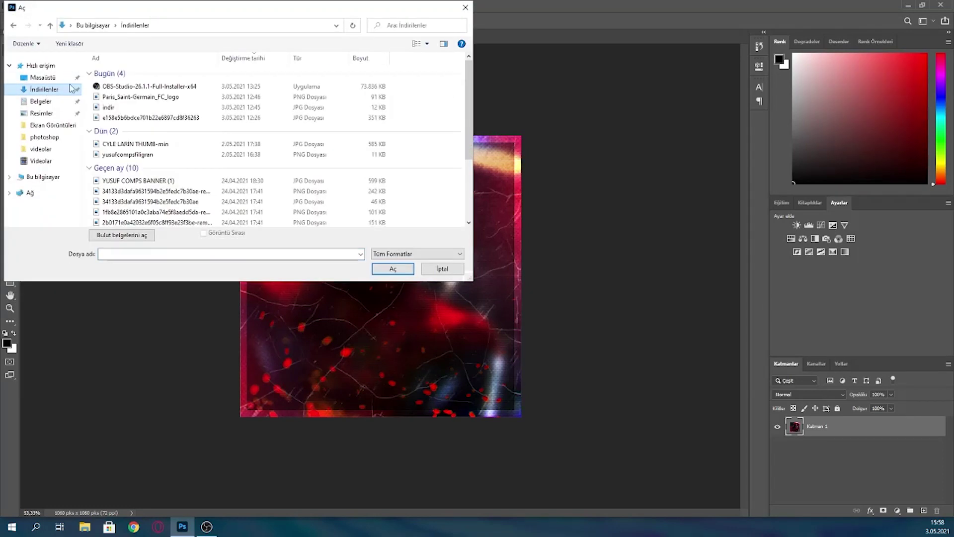
pyautogui.doubleClick(142, 118)
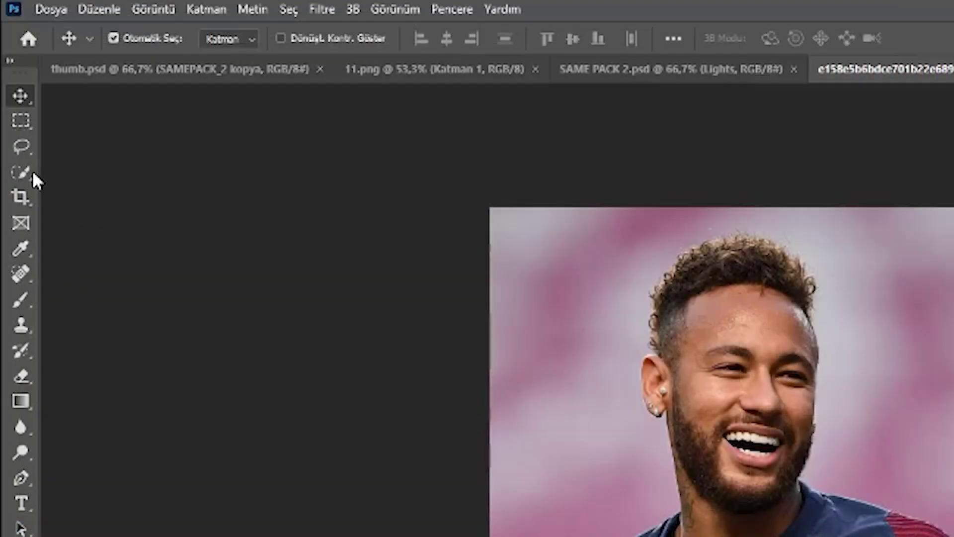
# Step: Select the footballer as the subject, copy him to a new layer and delete the Arka Plan layer
pyautogui.click(22, 173)
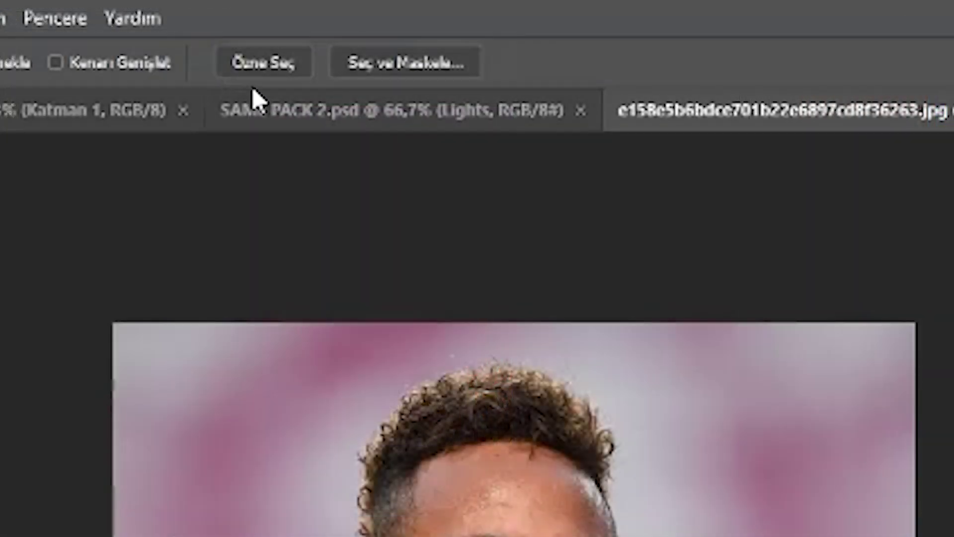
pyautogui.click(281, 62)
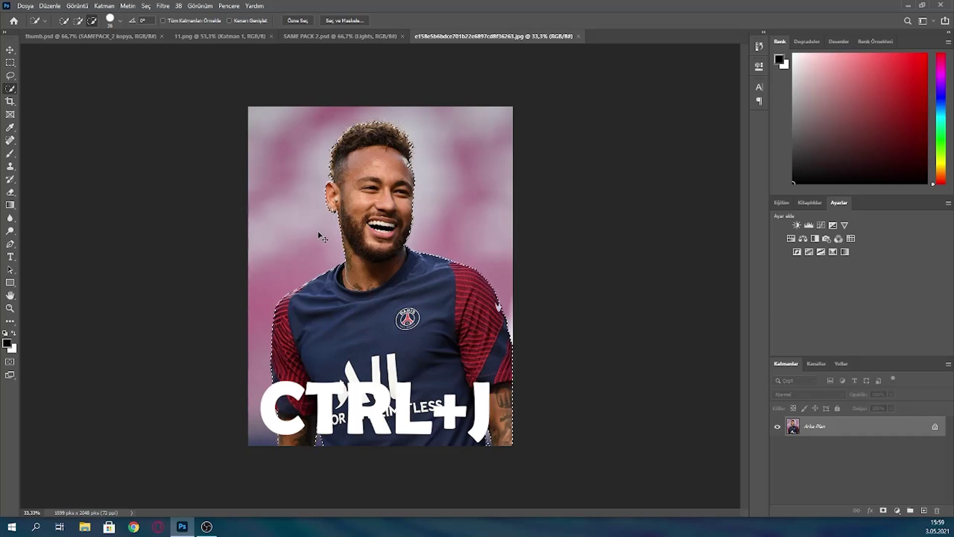
pyautogui.hotkey('ctrl', 'j')
pyautogui.click(821, 450)
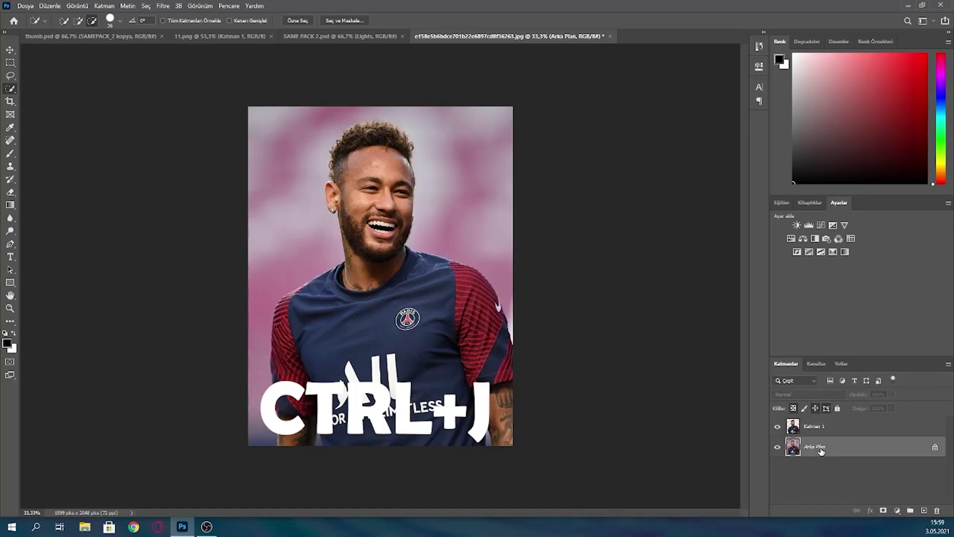
pyautogui.press('Delete')
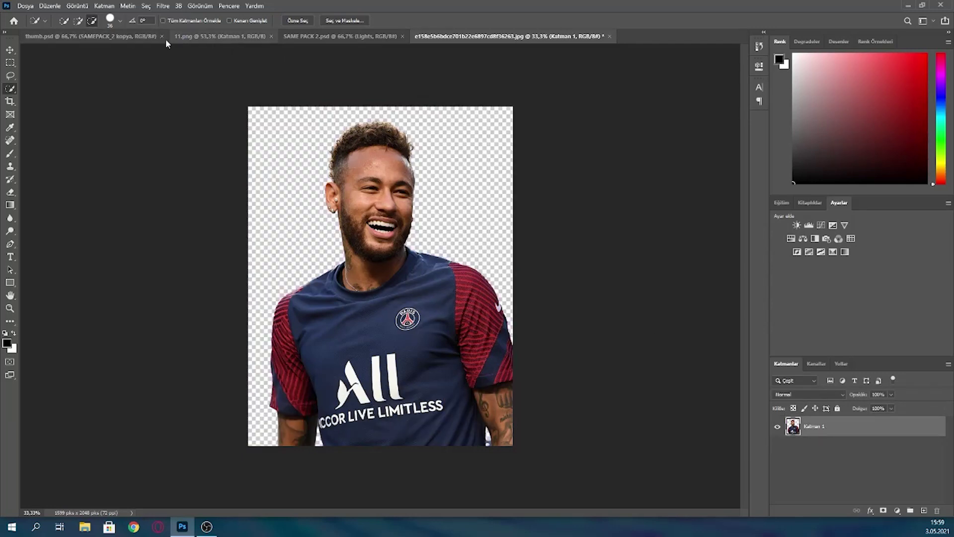
# Step: Paste the footballer cutout into 11.png, scale it to about 52.7% and centre it along the canvas's lower edge
pyautogui.hotkey('ctrl', 'c')
pyautogui.click(228, 34)
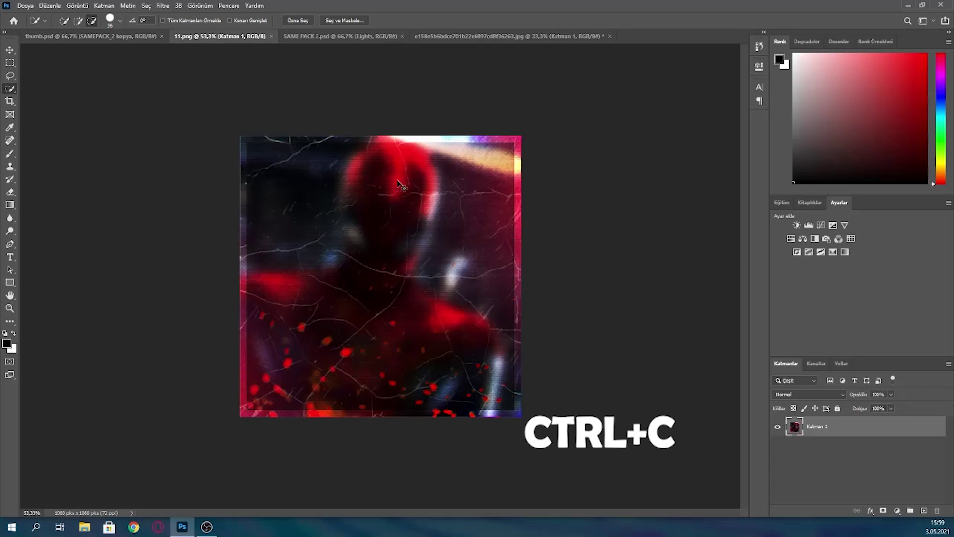
pyautogui.hotkey('ctrl', 'v')
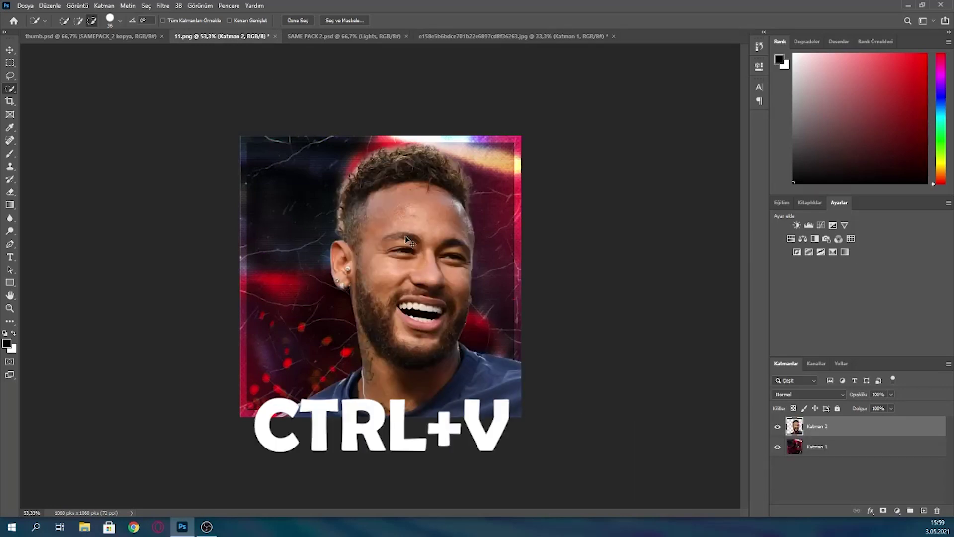
pyautogui.hotkey('ctrl', 't')
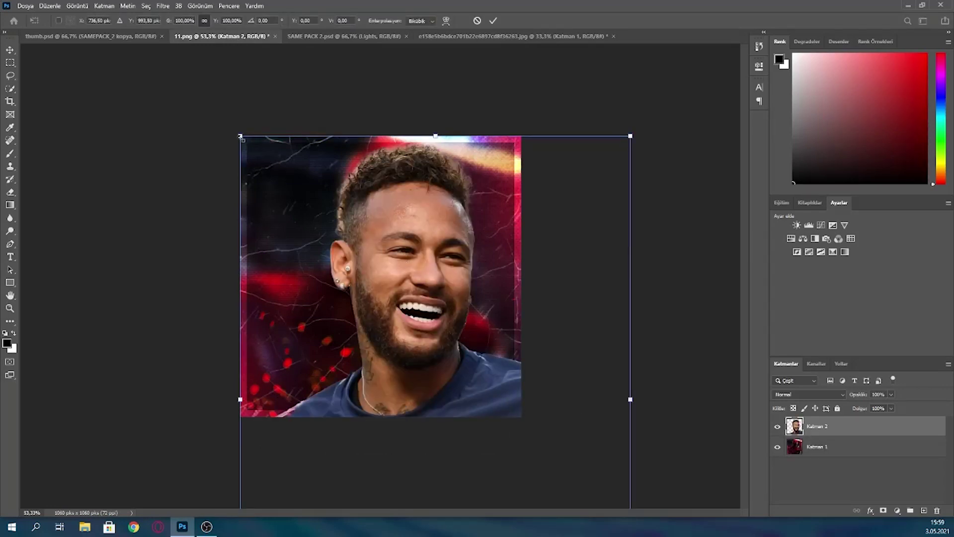
pyautogui.moveTo(240, 135); pyautogui.dragTo(332, 227)
pyautogui.moveTo(347, 213); pyautogui.dragTo(375, 254)
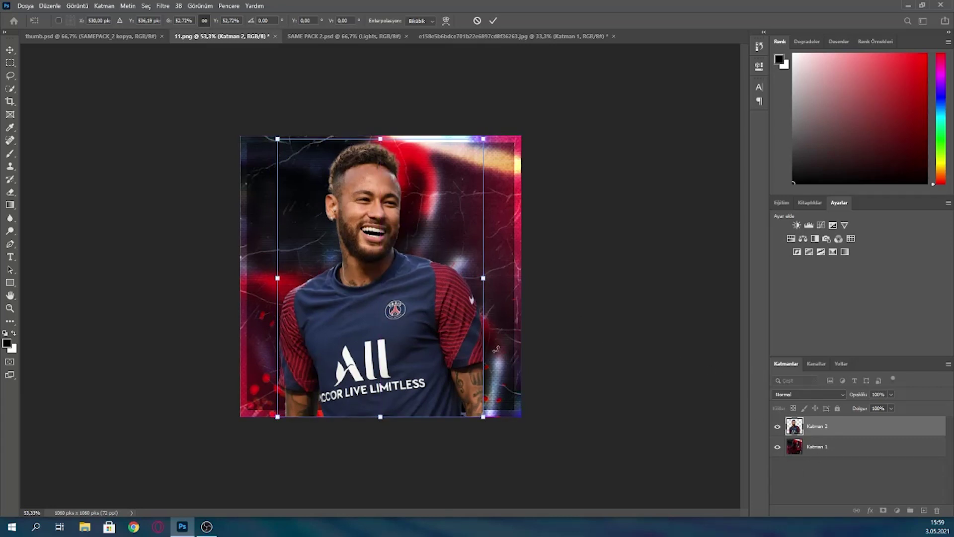
pyautogui.press('Return')
# Step: Apply a motion blur (Hareket Bulanıklığı) at a 50° angle to the background layer Katman 1
pyautogui.click(844, 445)
pyautogui.press('w')
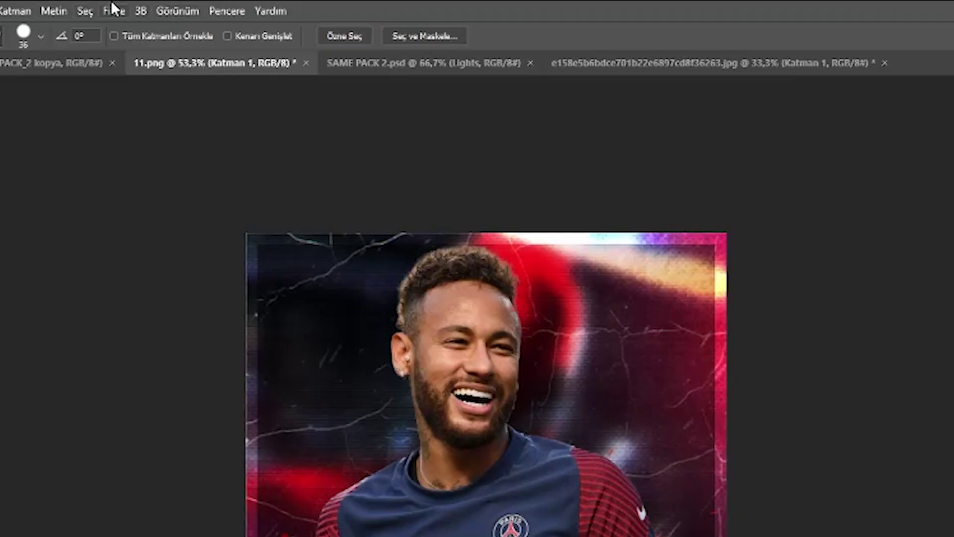
pyautogui.click(178, 6)
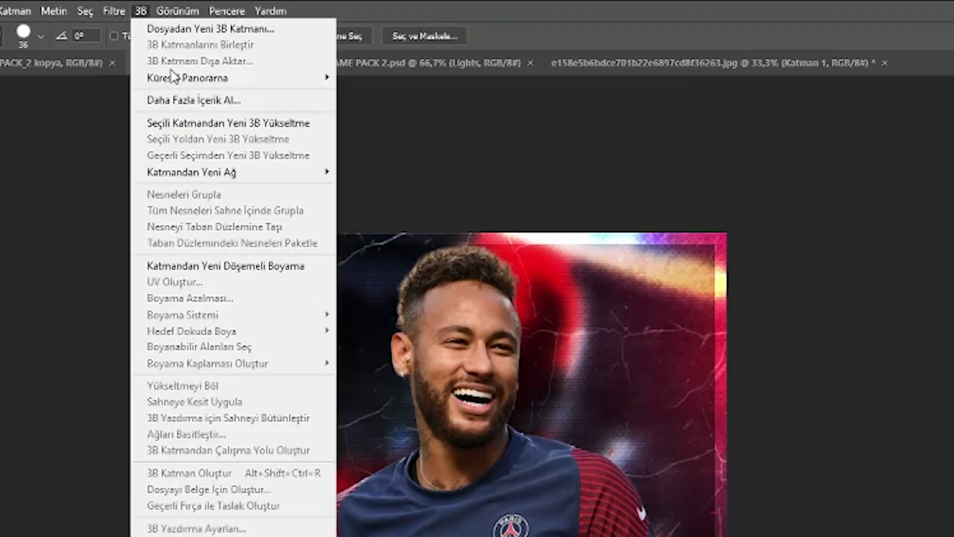
pyautogui.moveTo(107, 9)
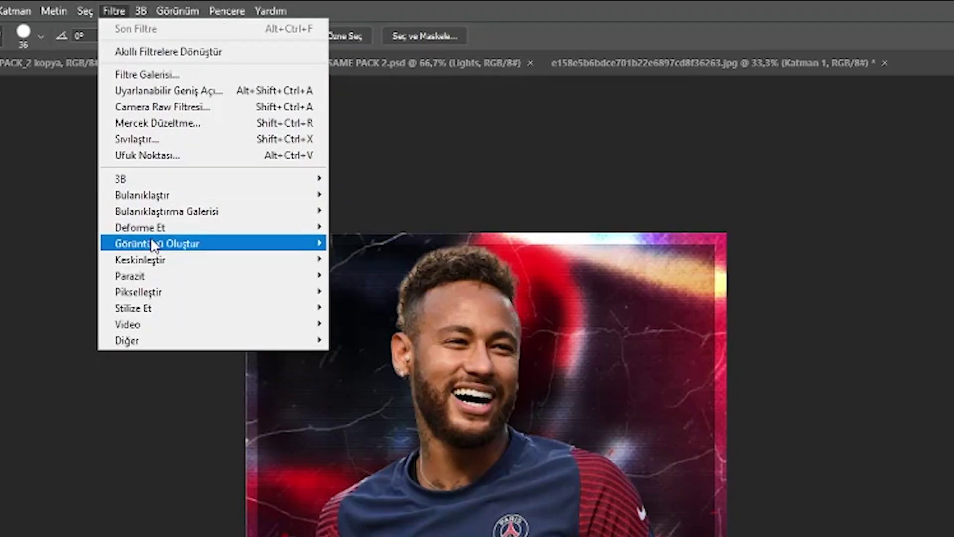
pyautogui.moveTo(155, 197)
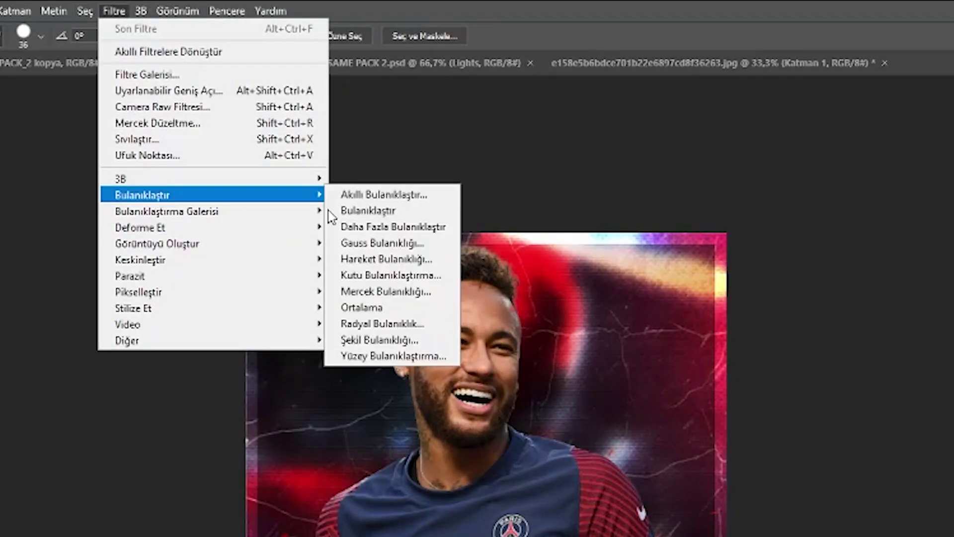
pyautogui.click(395, 258)
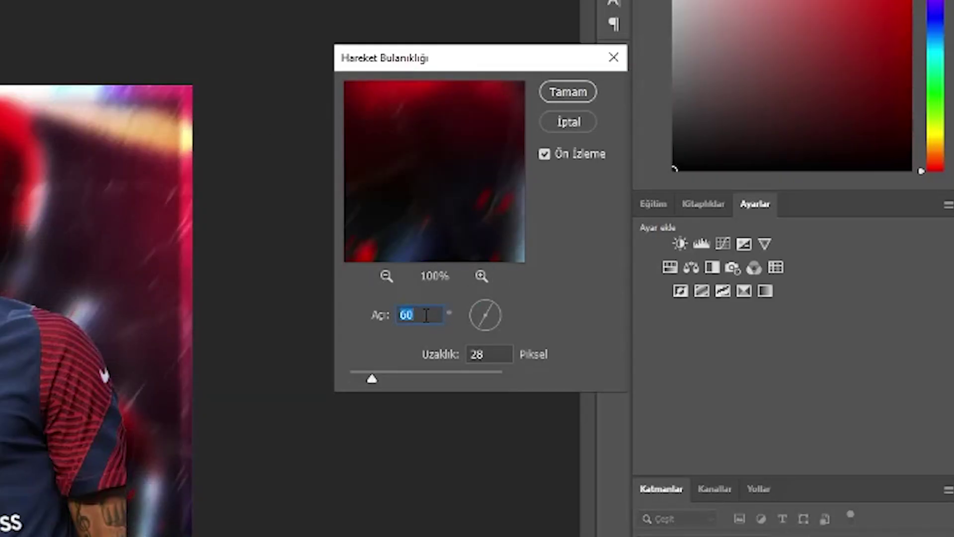
pyautogui.write('50')
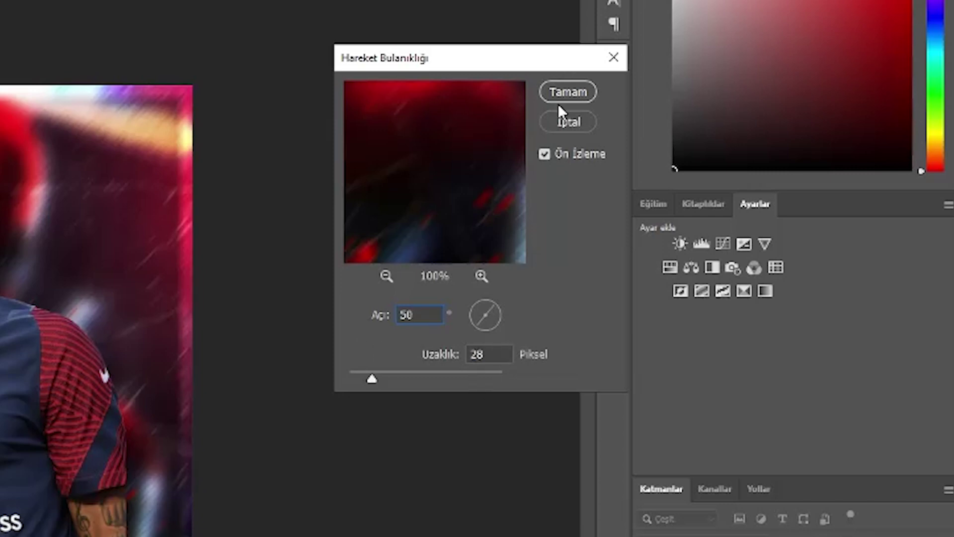
pyautogui.click(572, 93)
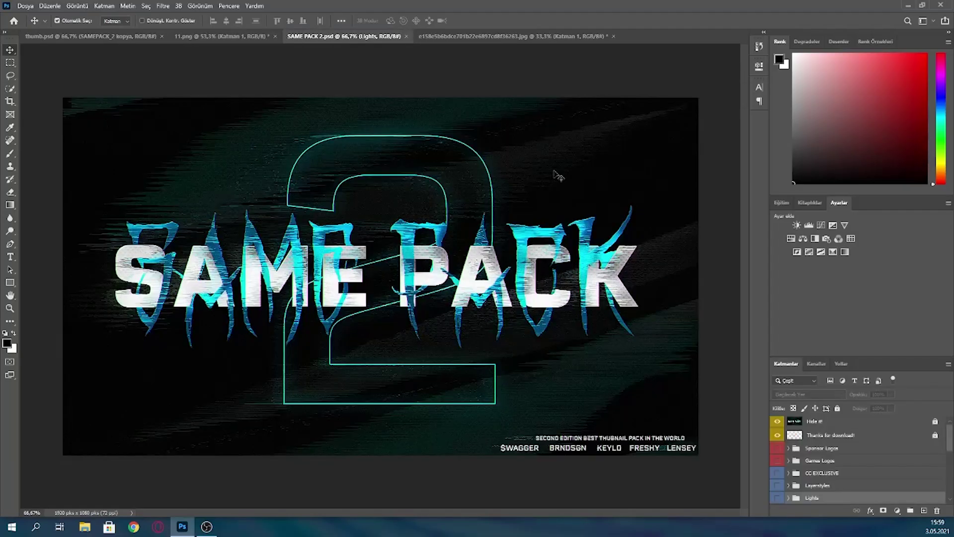
# Step: Show group 8 of CC EXCLUSIVE in SAME PACK 2.psd, then copy it into 11.png above Katman 2
pyautogui.click(788, 472)
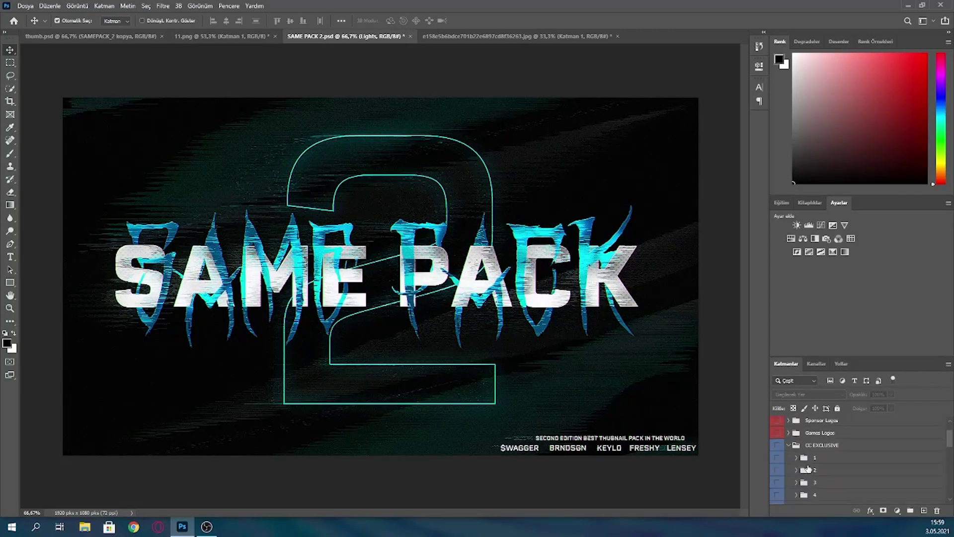
pyautogui.scroll(-5, 783, 464)
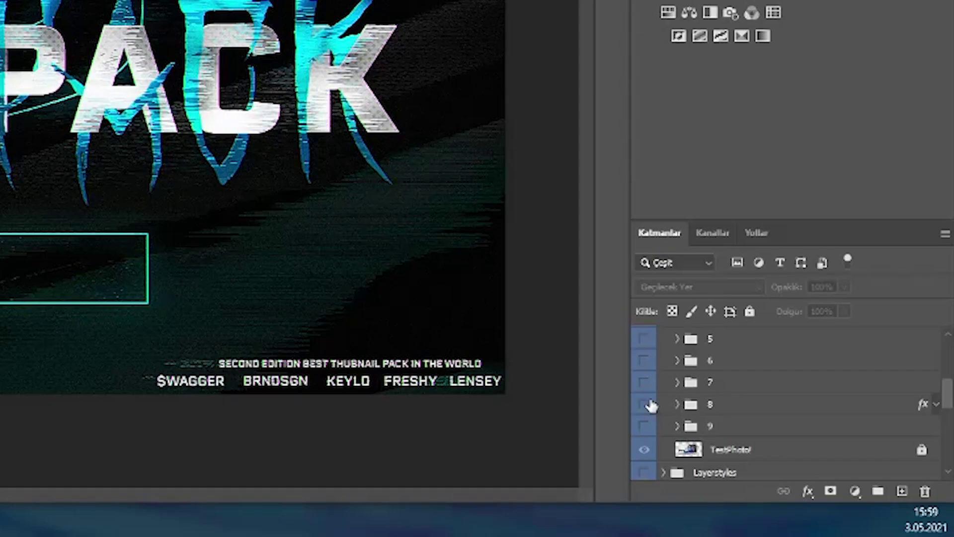
pyautogui.click(644, 404)
pyautogui.click(724, 404)
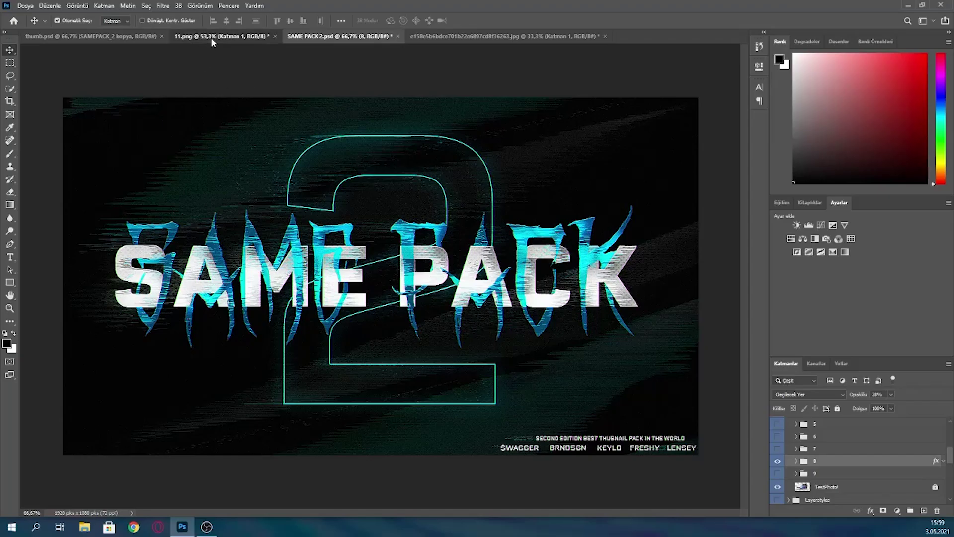
pyautogui.click(212, 38)
pyautogui.moveTo(213, 38); pyautogui.dragTo(884, 460)
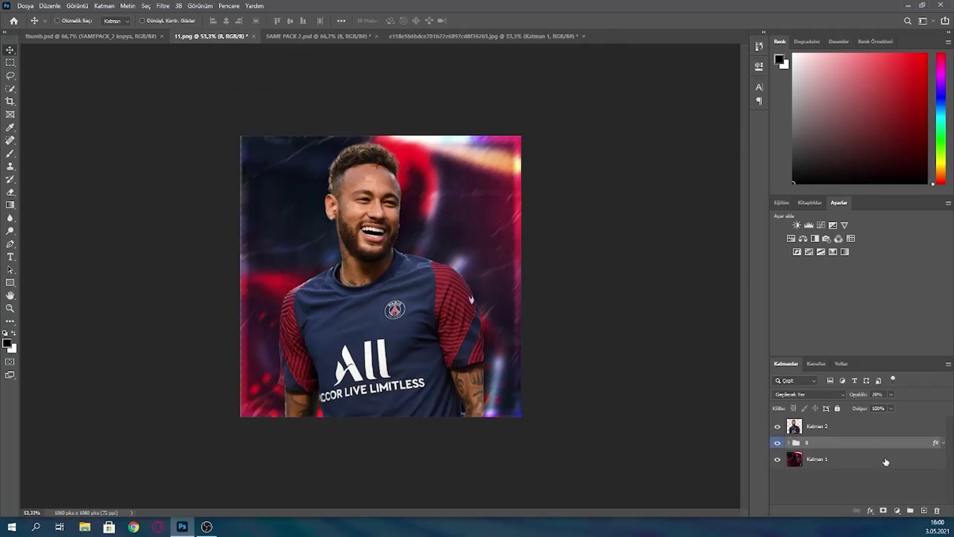
pyautogui.moveTo(861, 425)
pyautogui.mouseDown()
pyautogui.moveTo(860, 407)
pyautogui.moveTo(856, 421)
pyautogui.mouseUp()
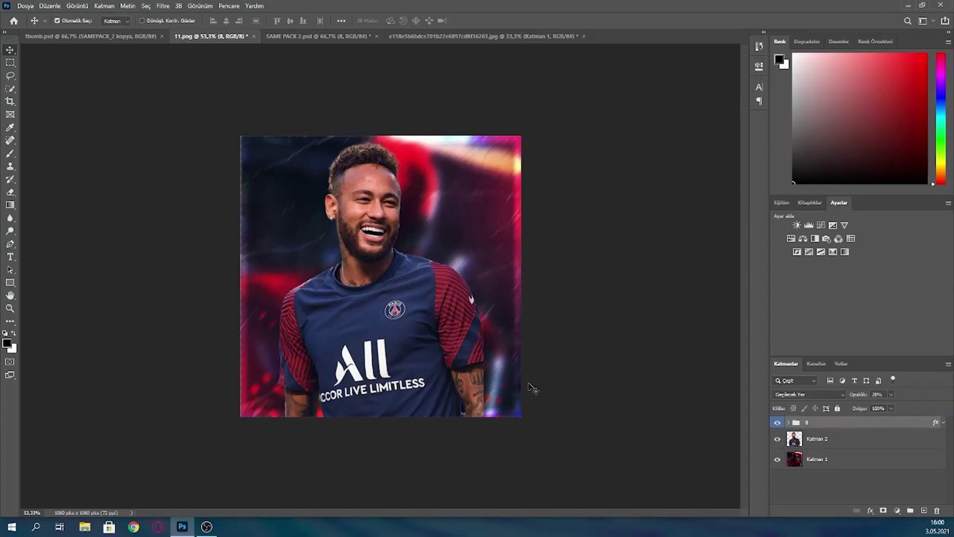
# Step: Add a drop shadow (Gölge) and an outer glow (Dış Işıma) to the footballer layer Katman 2
pyautogui.click(887, 439)
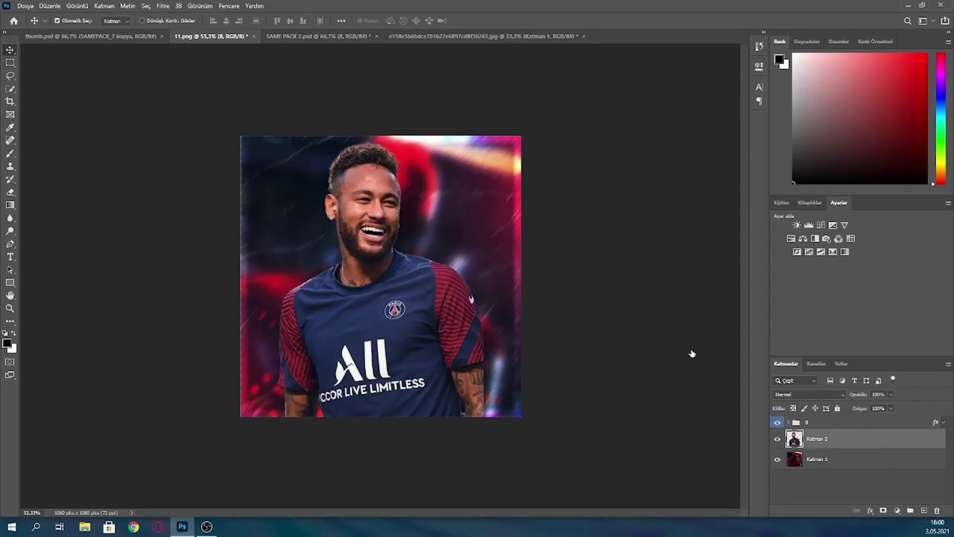
pyautogui.doubleClick(848, 443)
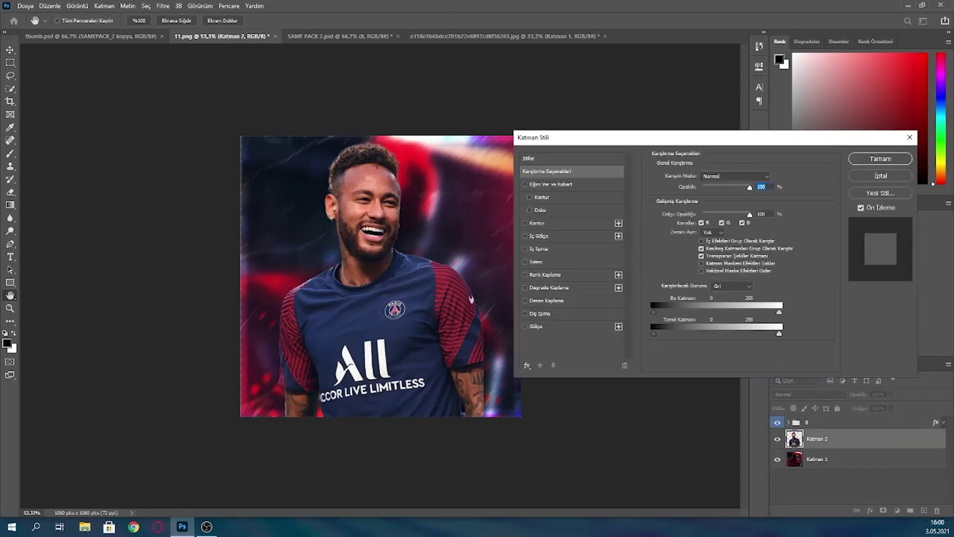
pyautogui.click(525, 327)
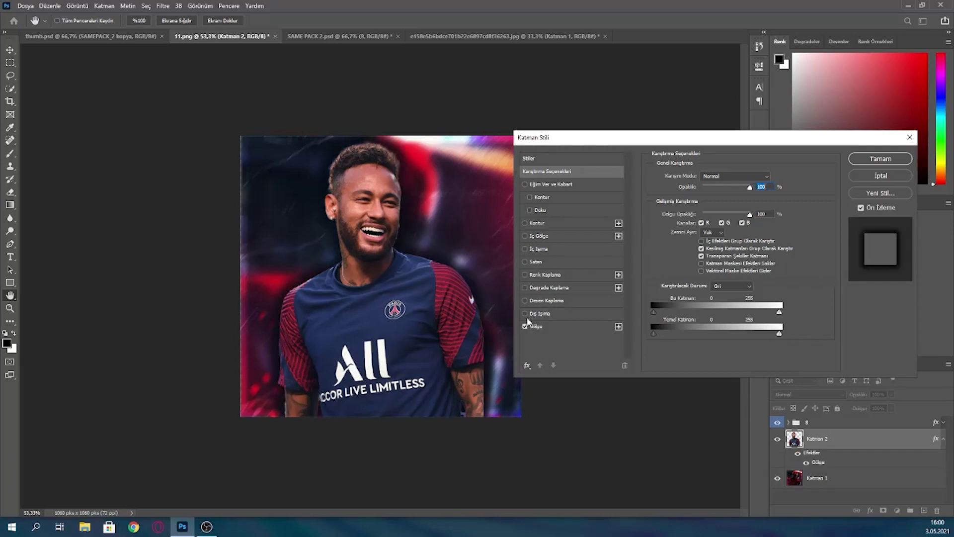
pyautogui.click(525, 313)
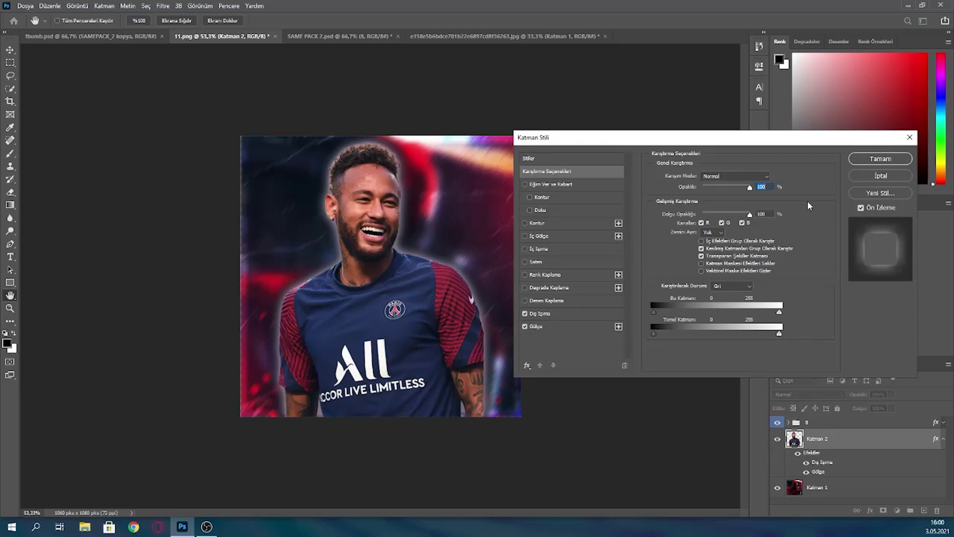
pyautogui.click(542, 314)
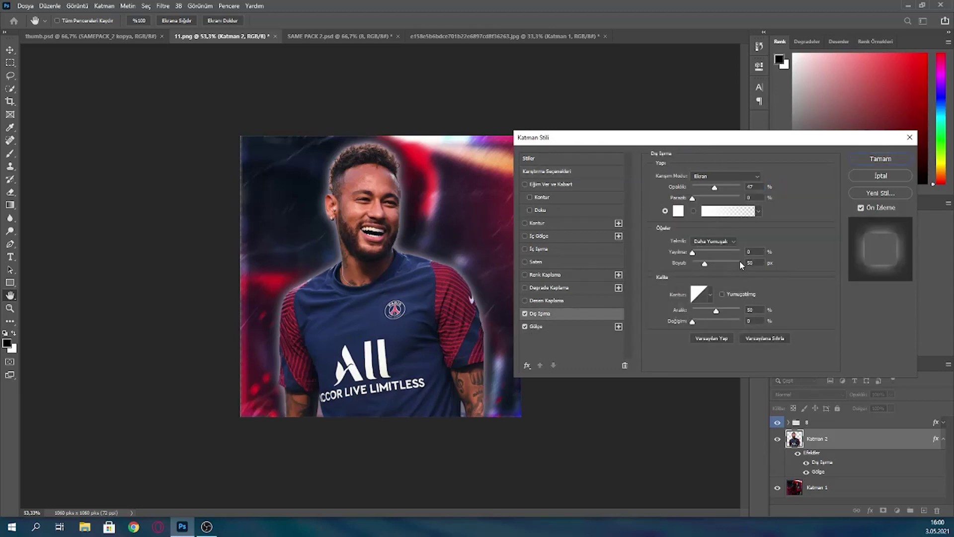
pyautogui.click(880, 158)
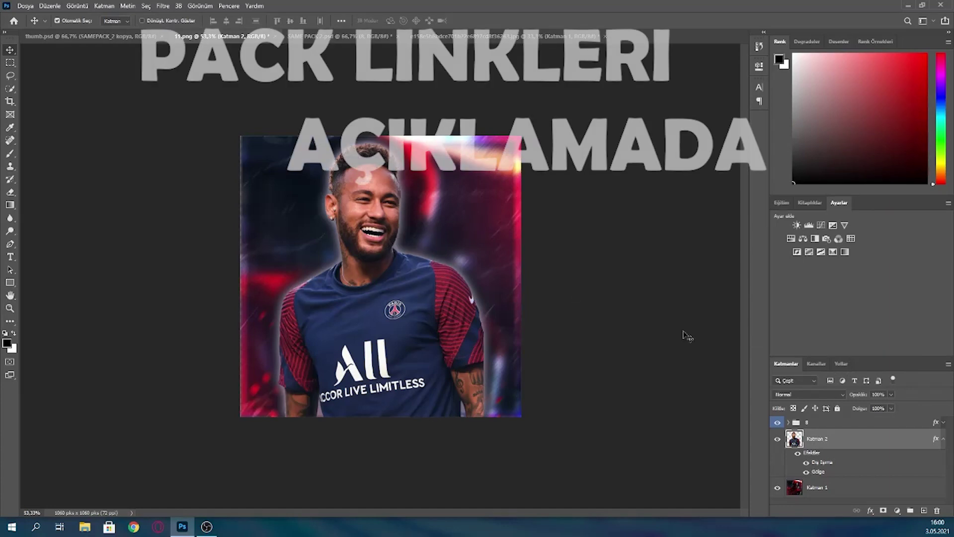
# Step: Go to SAME PACK 2.psd and expand the Best Textures (rare) group to browse its textures
pyautogui.click(313, 34)
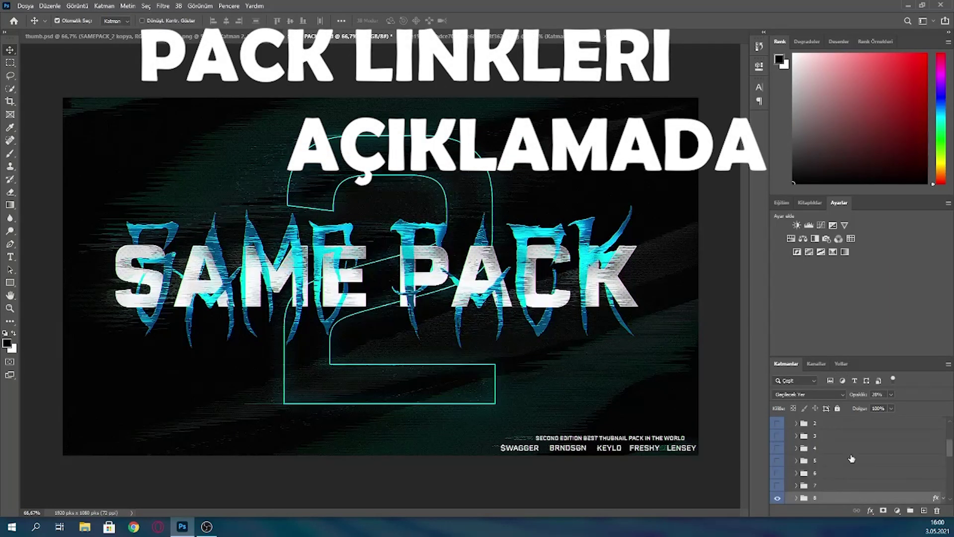
pyautogui.scroll(-2, 795, 439)
pyautogui.scroll(-4, 796, 439)
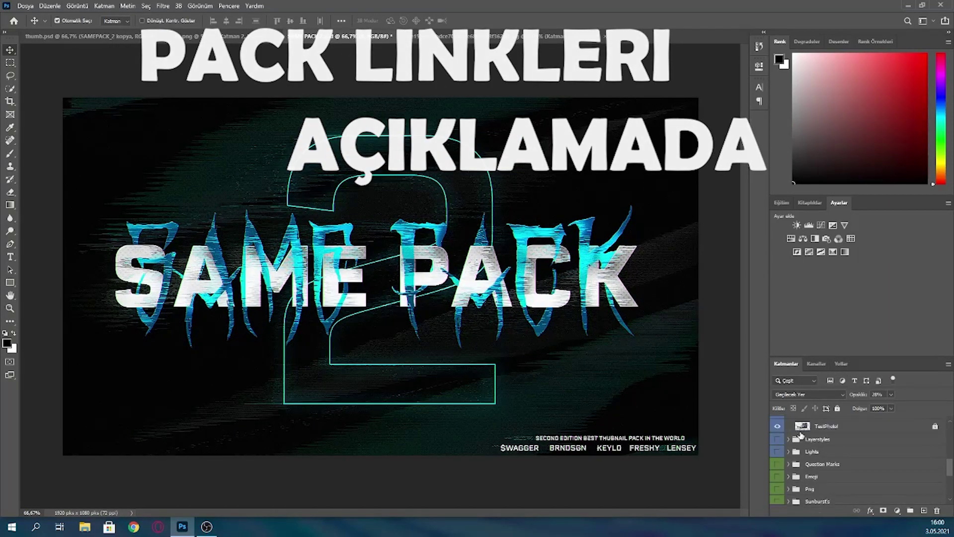
pyautogui.scroll(-2, 798, 450)
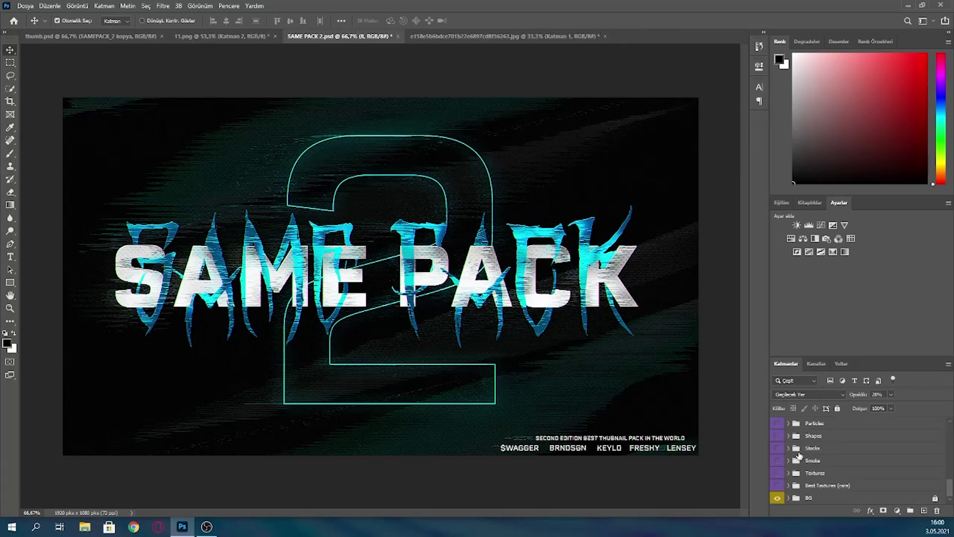
pyautogui.click(790, 474)
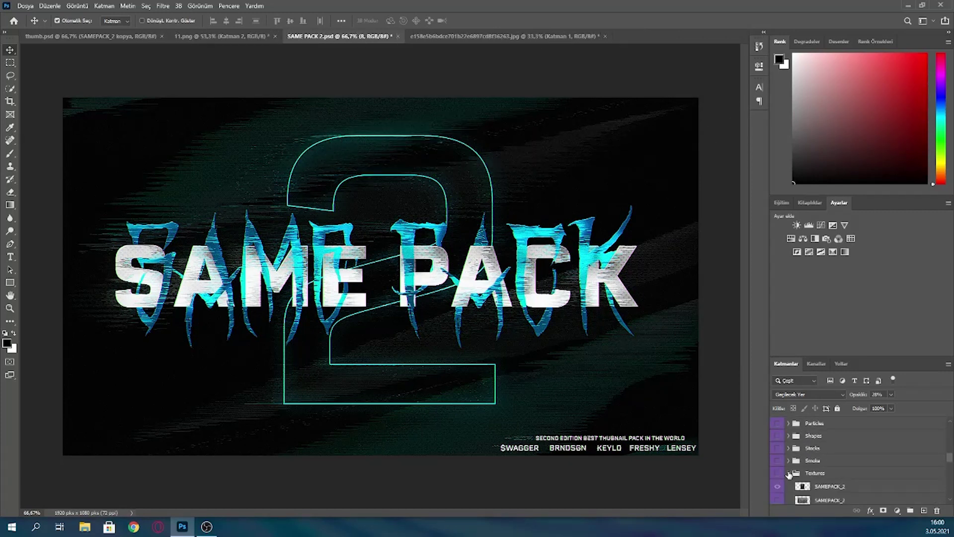
pyautogui.scroll(-2, 808, 471)
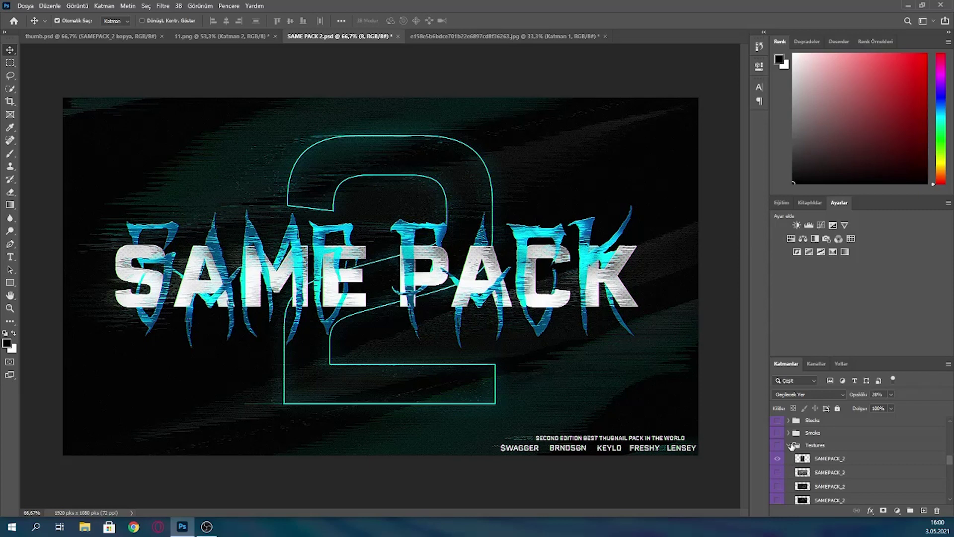
pyautogui.click(789, 445)
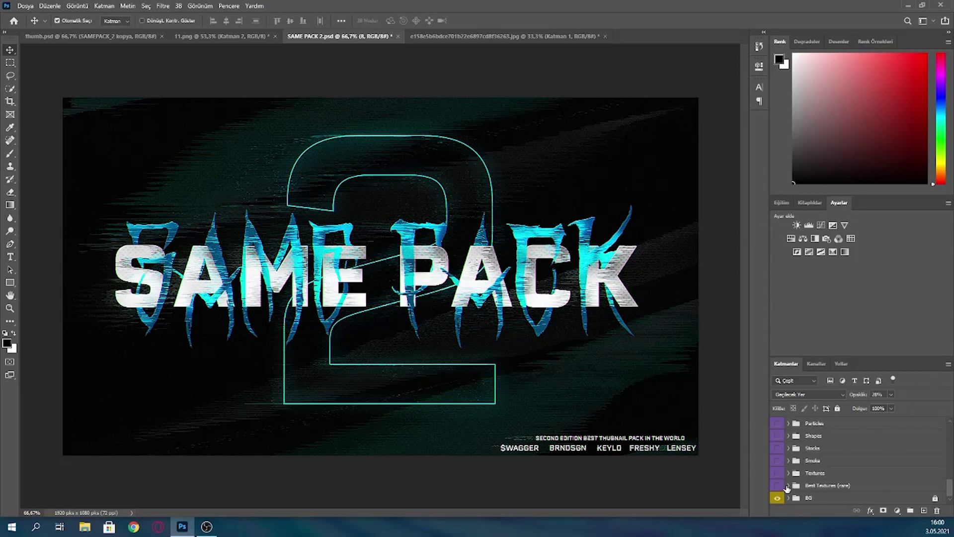
pyautogui.click(790, 486)
pyautogui.click(788, 487)
pyautogui.scroll(-2, 794, 465)
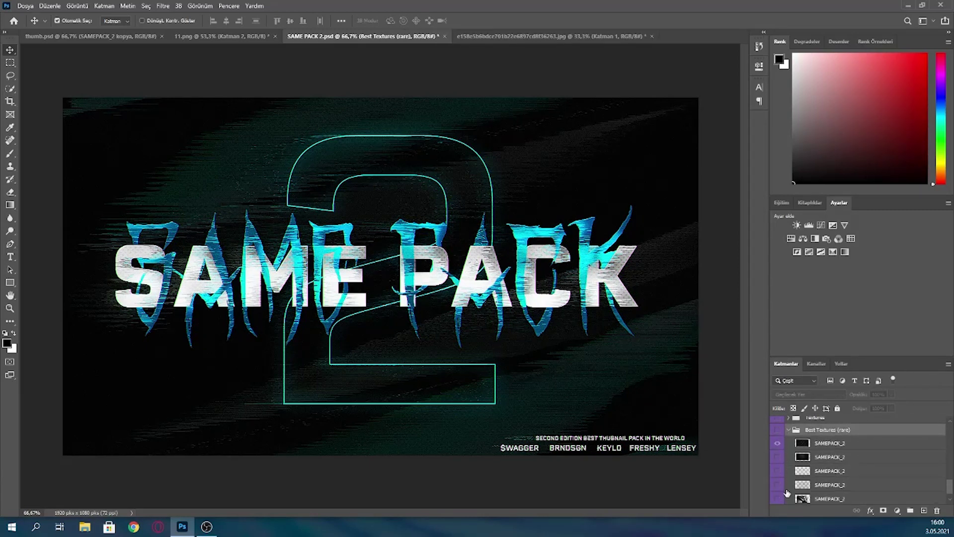
# Step: Show the third SAMEPACK_2 layer, the dot texture, and copy it into 11.png above Katman 2
pyautogui.click(778, 471)
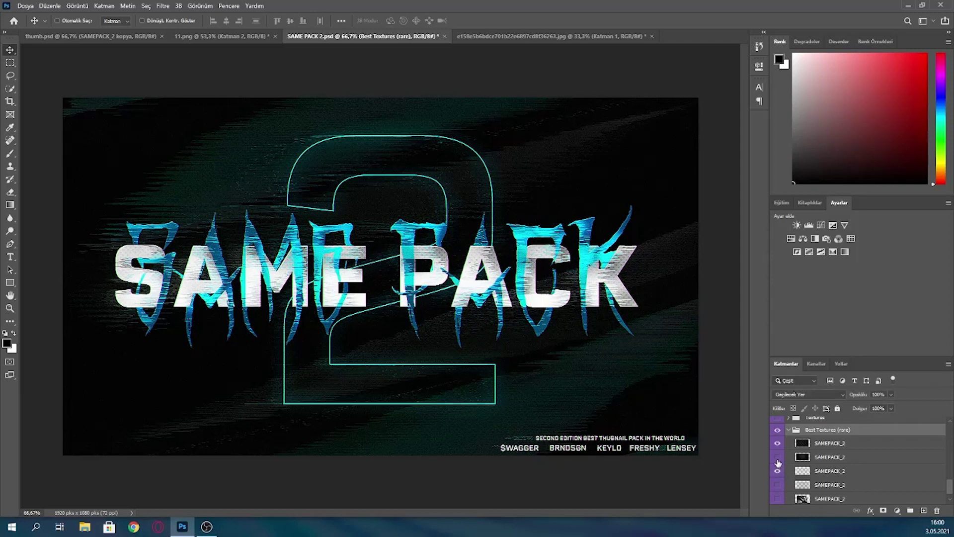
pyautogui.click(819, 472)
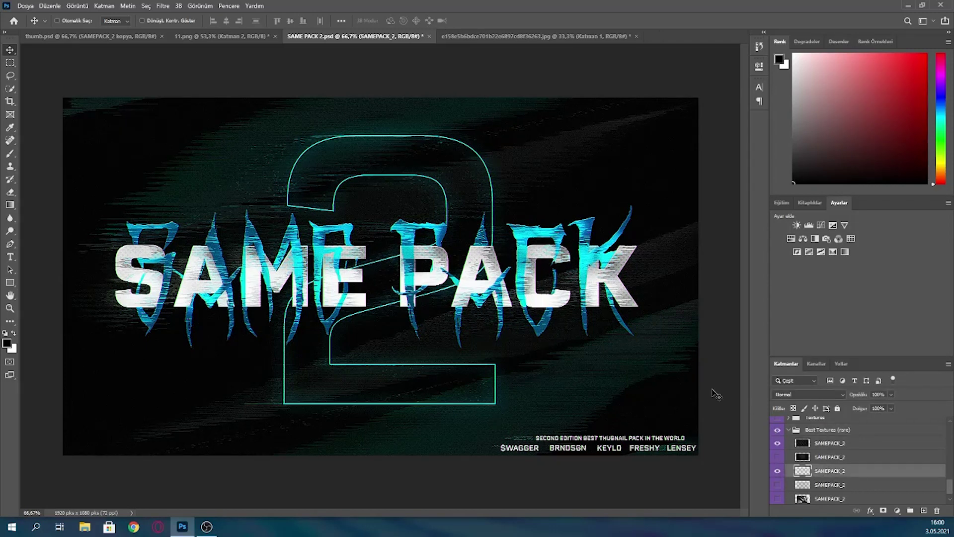
pyautogui.click(216, 36)
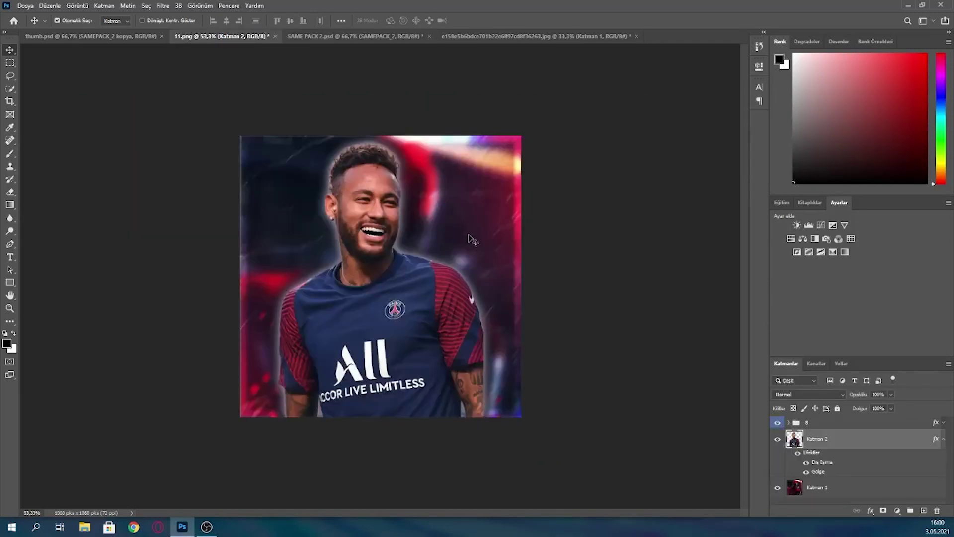
pyautogui.moveTo(556, 284); pyautogui.dragTo(557, 284)
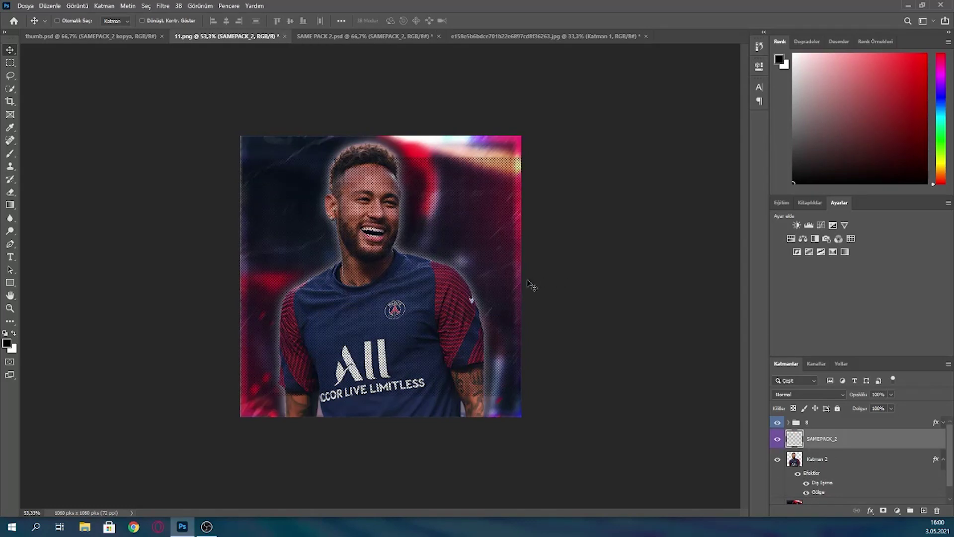
# Step: Enlarge the dot texture to about 133.6% so it covers the canvas, and place it between Katman 2 and Katman 1
pyautogui.hotkey('ctrl', 't')
pyautogui.moveTo(257, 165); pyautogui.dragTo(258, 147)
pyautogui.moveTo(328, 205); pyautogui.dragTo(328, 202)
pyautogui.moveTo(663, 372); pyautogui.dragTo(813, 427)
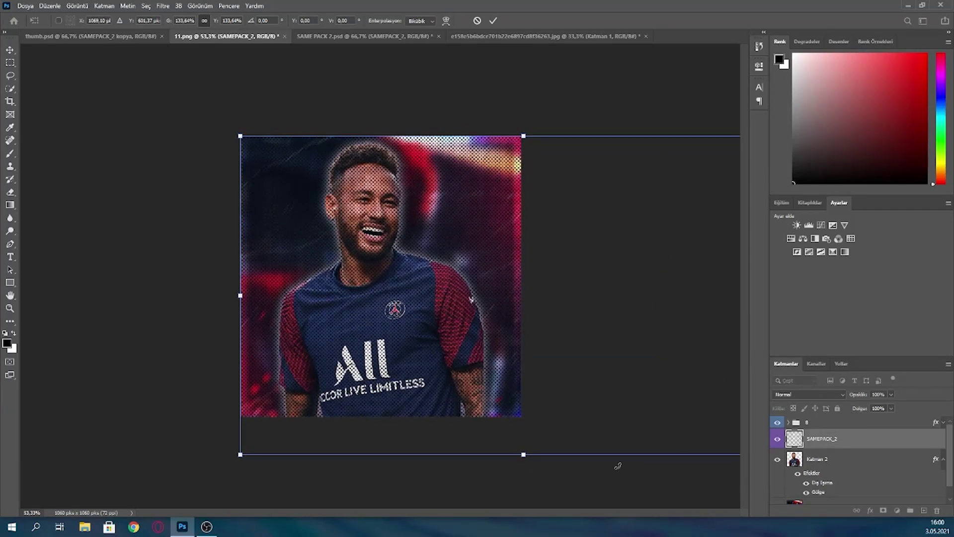
pyautogui.click(10, 50)
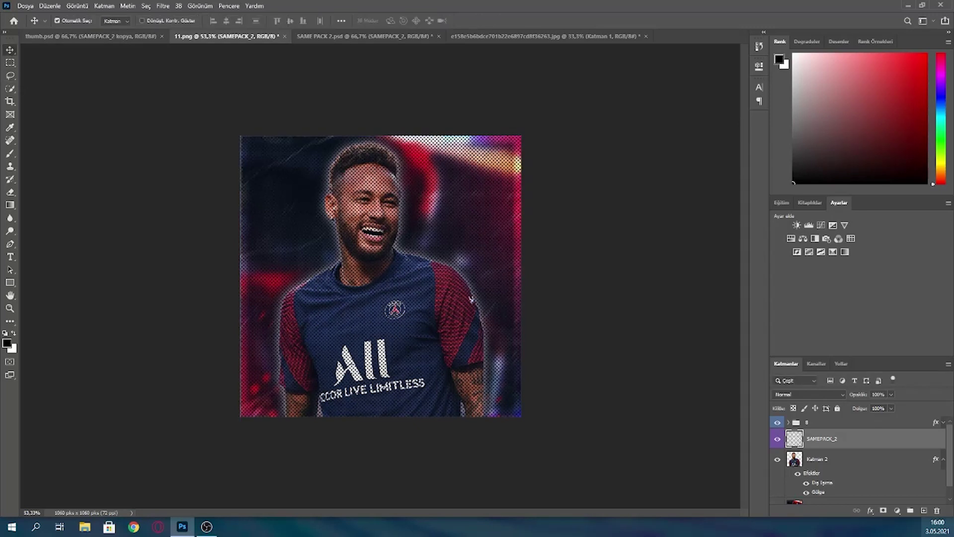
pyautogui.moveTo(848, 442); pyautogui.dragTo(854, 489)
pyautogui.scroll(-1, 856, 488)
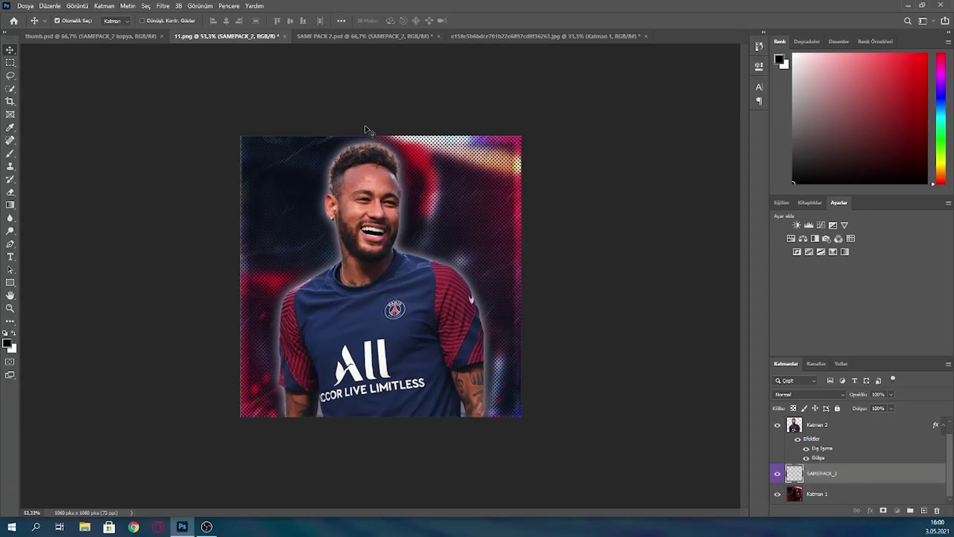
# Step: Create a 1060 × 1060 px rectangle with no fill and a white stroke along the canvas edges
pyautogui.click(10, 283)
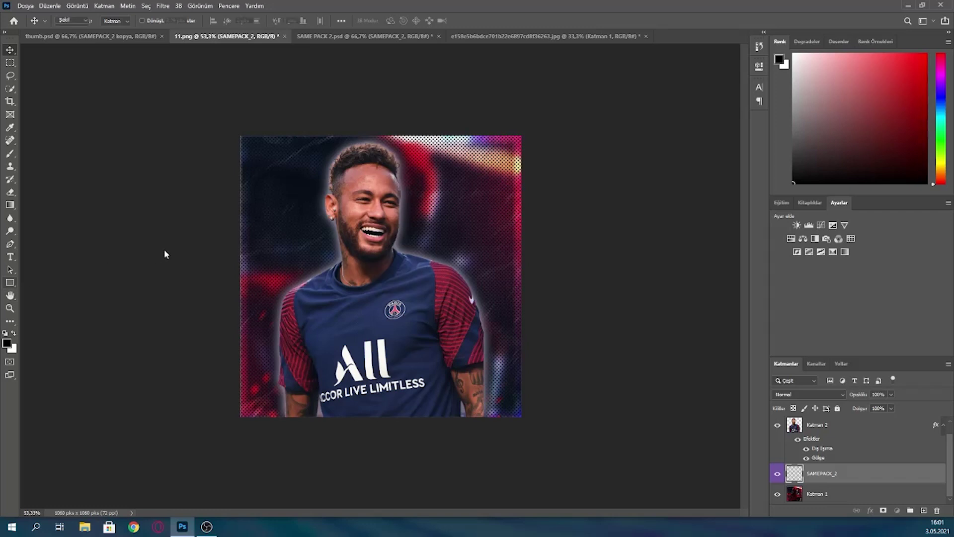
pyautogui.click(66, 283)
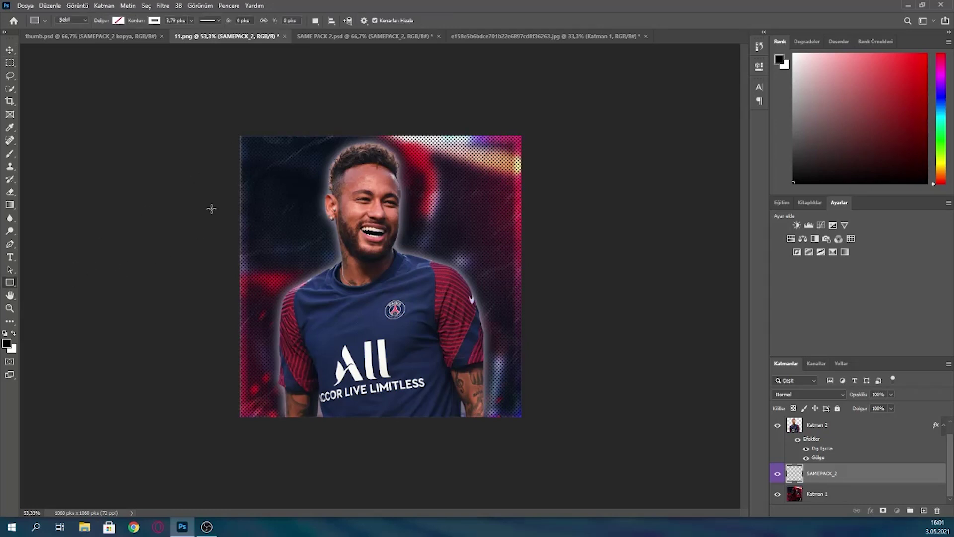
pyautogui.click(240, 135)
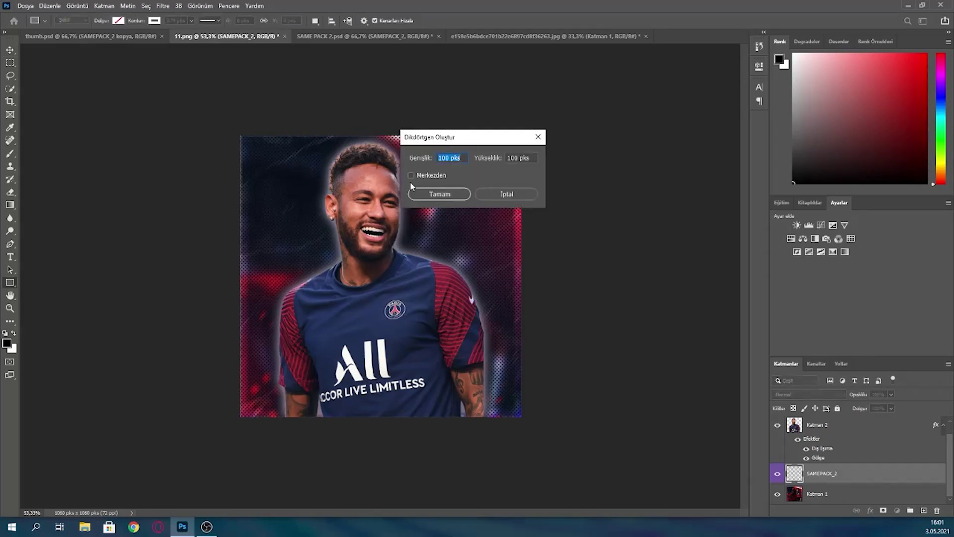
pyautogui.write('1')
pyautogui.write('10')
pyautogui.click(437, 194)
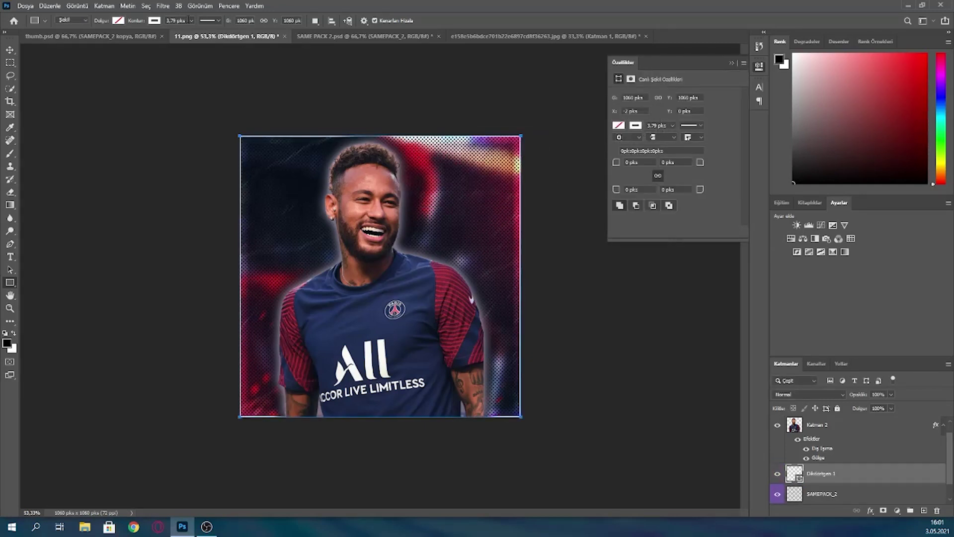
# Step: Set the rectangle's stroke width to about 12.76 px
pyautogui.click(200, 32)
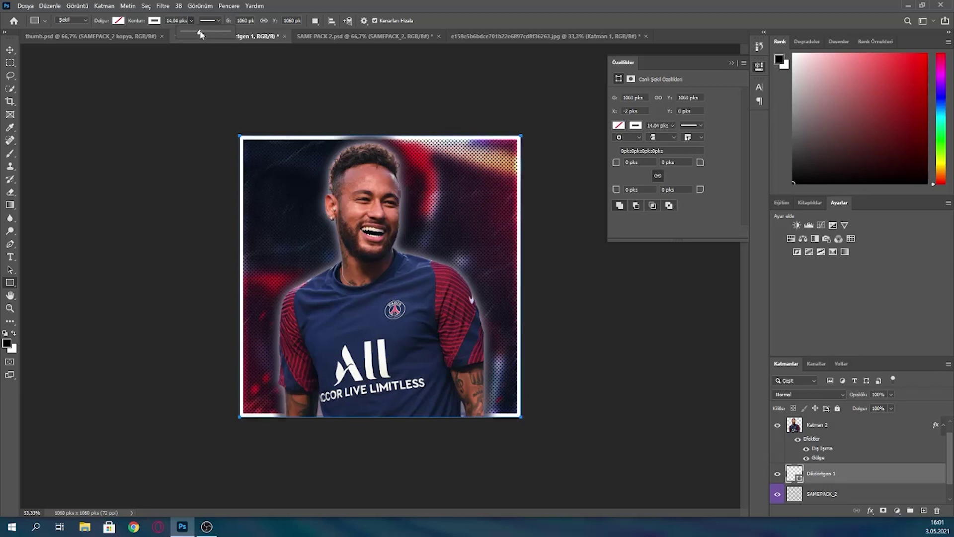
pyautogui.moveTo(200, 34); pyautogui.dragTo(199, 34)
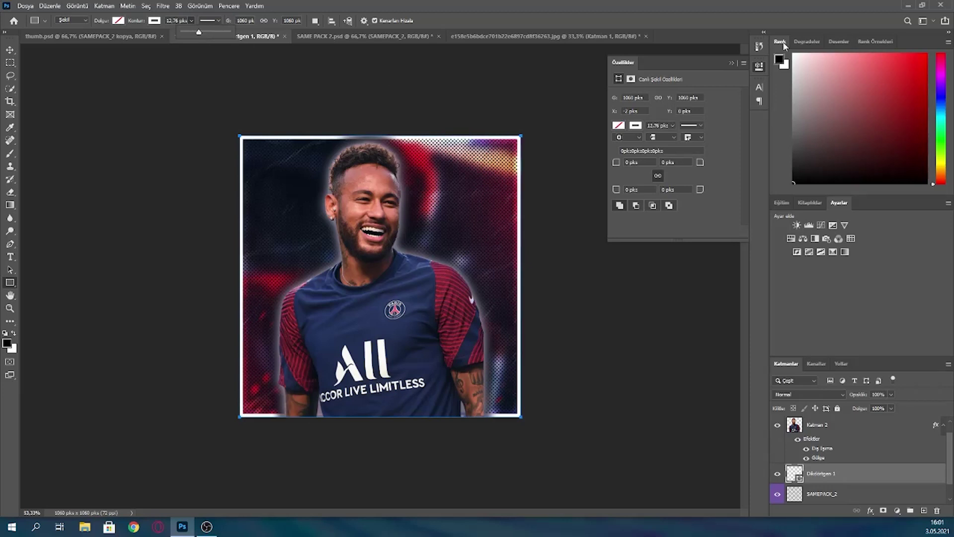
pyautogui.click(728, 63)
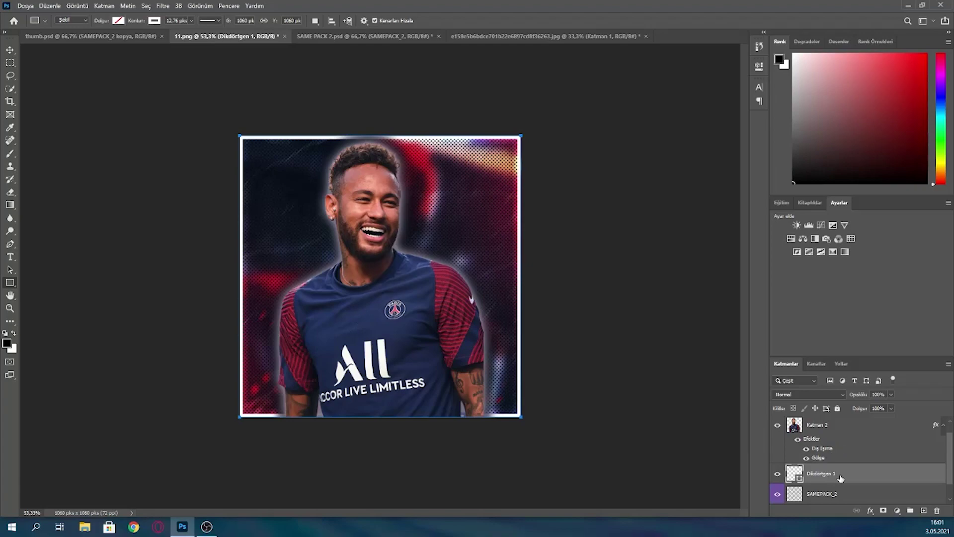
# Step: Set the rectangle layer Dikdörtgen 1 to the Kaplama blend mode and place it above the footballer layer Katman 2
pyautogui.click(808, 394)
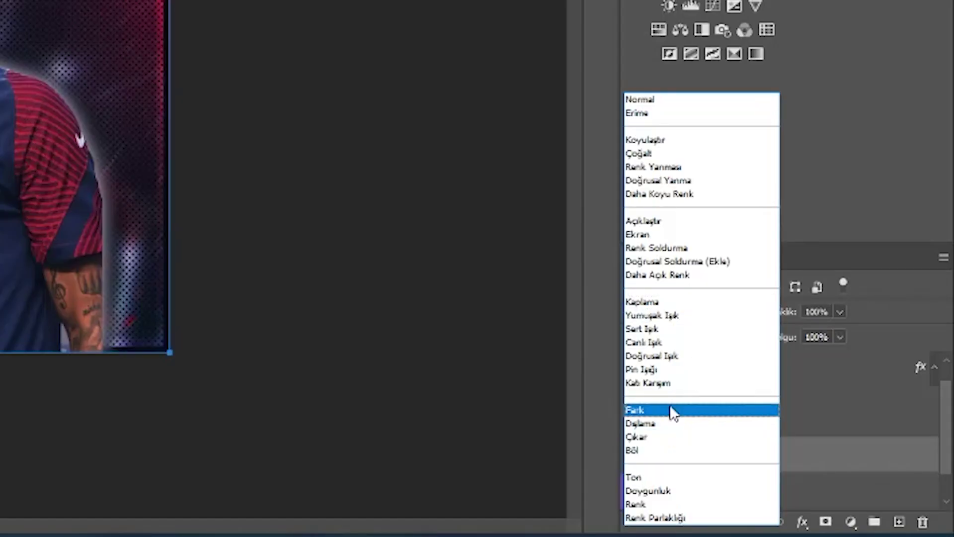
pyautogui.click(655, 302)
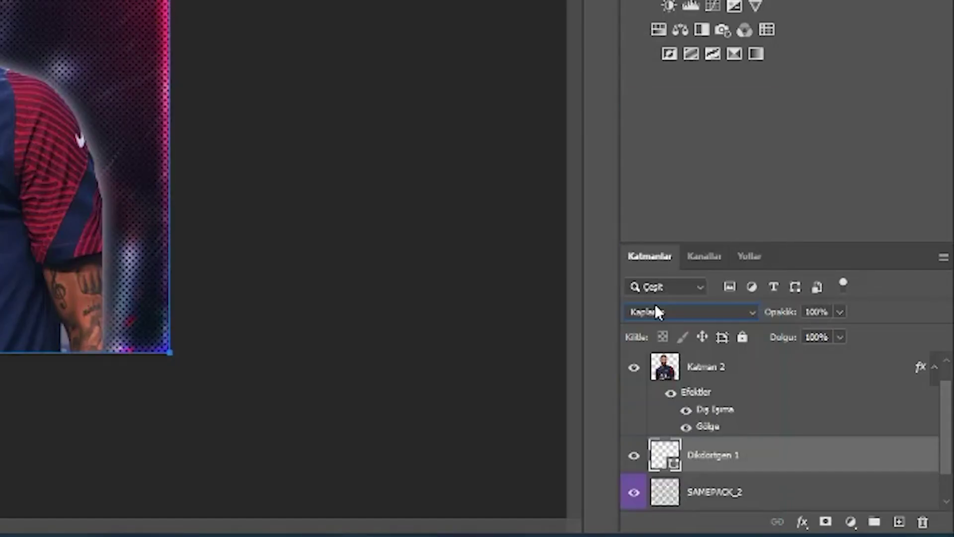
pyautogui.scroll(2, 712, 387)
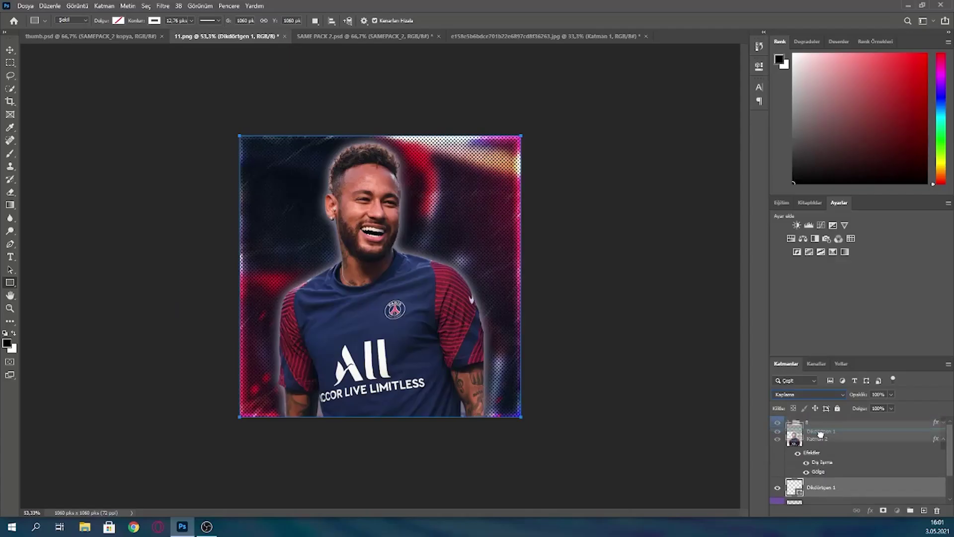
pyautogui.moveTo(820, 435); pyautogui.dragTo(820, 430)
pyautogui.press('v')
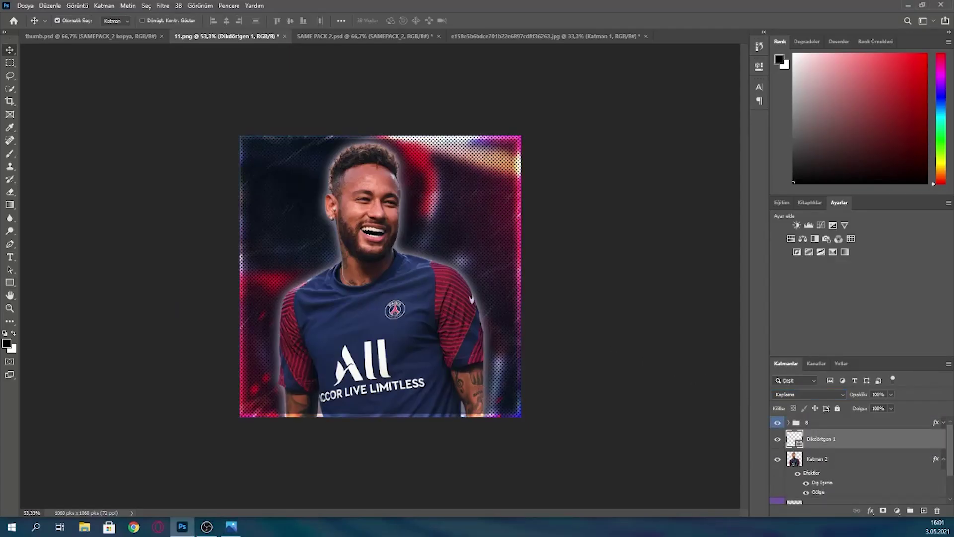
# Step: Open Paris_Saint-Germain_FC_logo.png and paste the club logo into 11.png
pyautogui.click(18, 6)
pyautogui.click(46, 26)
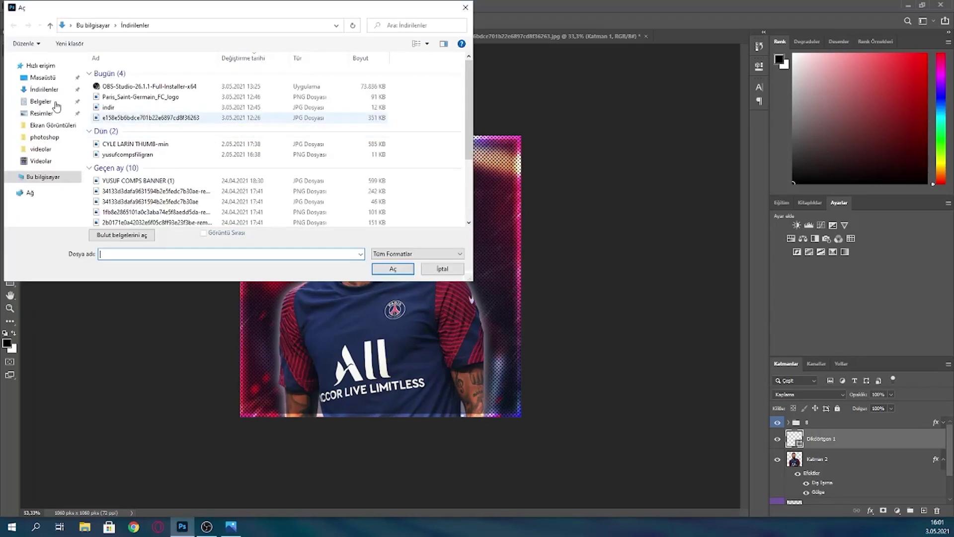
pyautogui.doubleClick(134, 96)
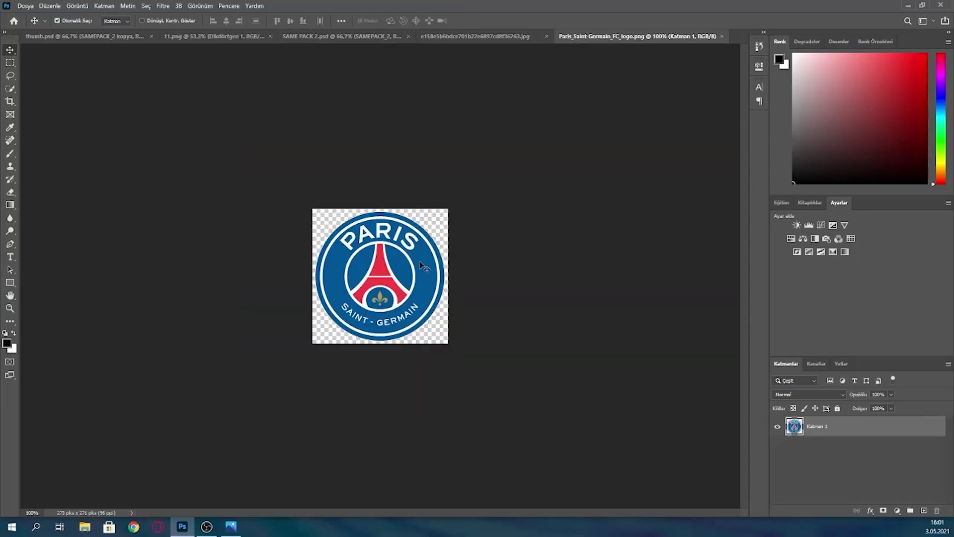
pyautogui.click(214, 35)
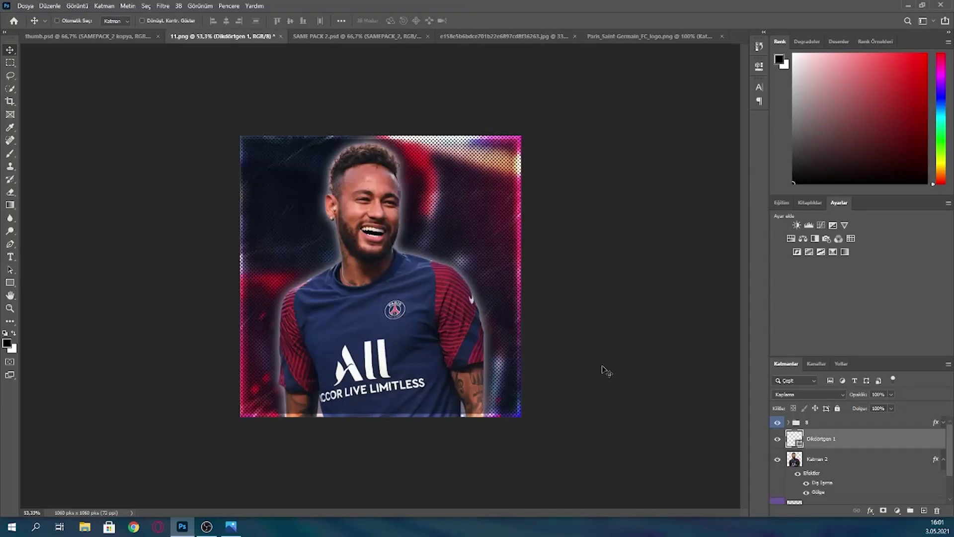
pyautogui.hotkey('ctrl', 'v')
# Step: Enlarge the club logo from the canvas's upper-left corner until it fills the canvas, and place it beneath Katman 2
pyautogui.press('t')
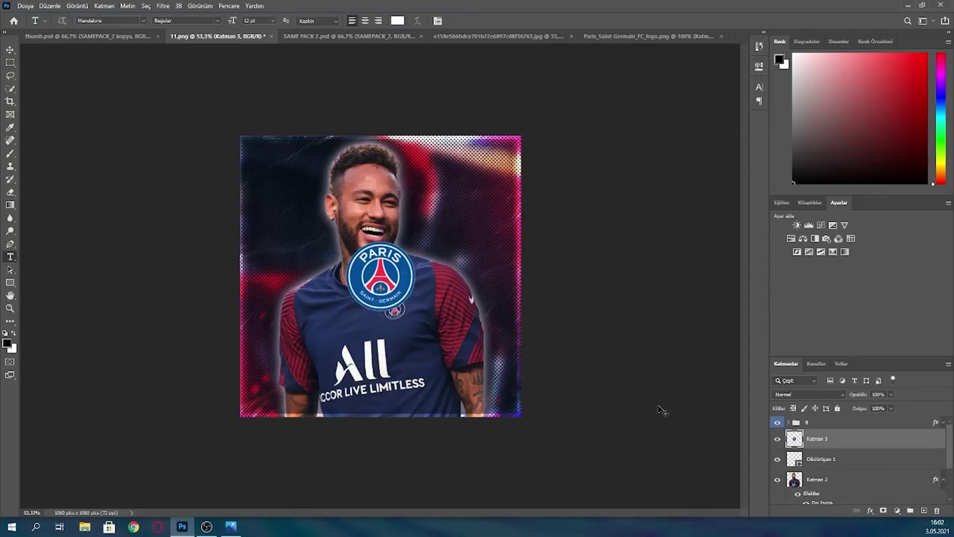
pyautogui.hotkey('ctrl', 't')
pyautogui.moveTo(339, 232); pyautogui.dragTo(279, 174)
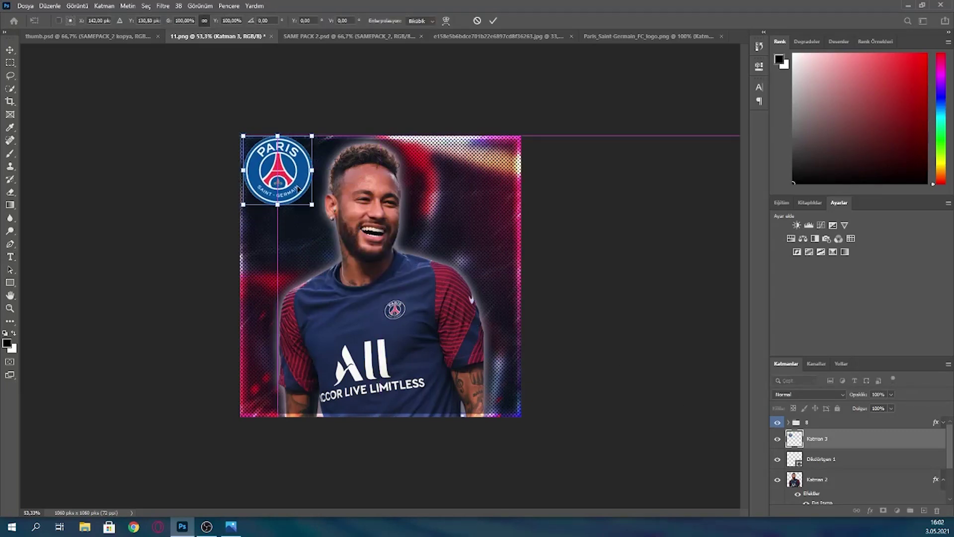
pyautogui.moveTo(312, 204); pyautogui.dragTo(547, 391)
pyautogui.press('Return')
# Step: Set the blend mode of the logo layer Katman 3 to Doygunluk
pyautogui.click(808, 394)
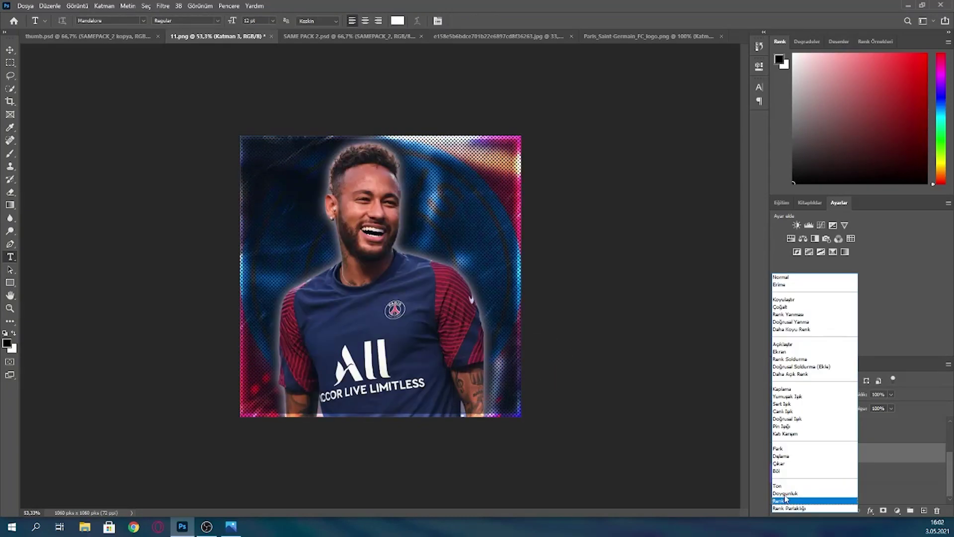
pyautogui.click(785, 494)
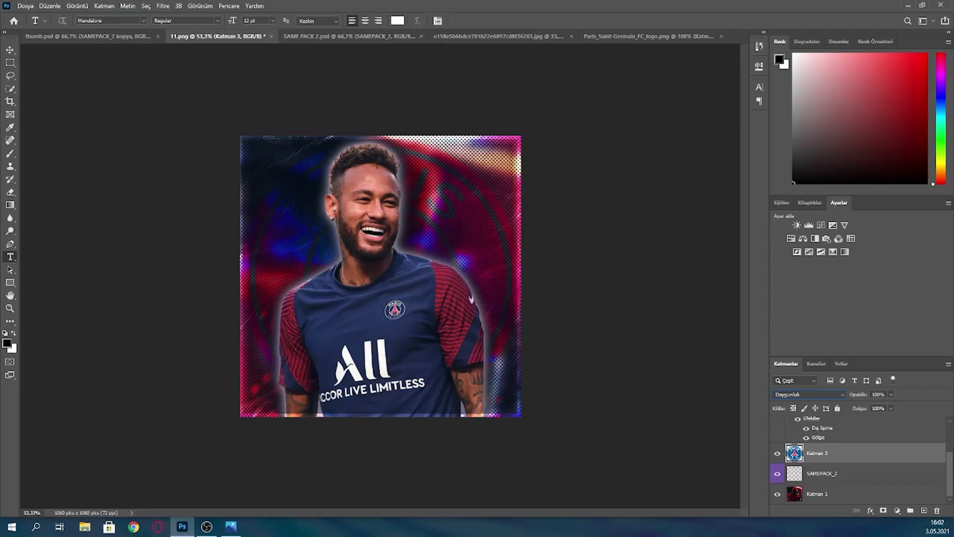
pyautogui.click(25, 6)
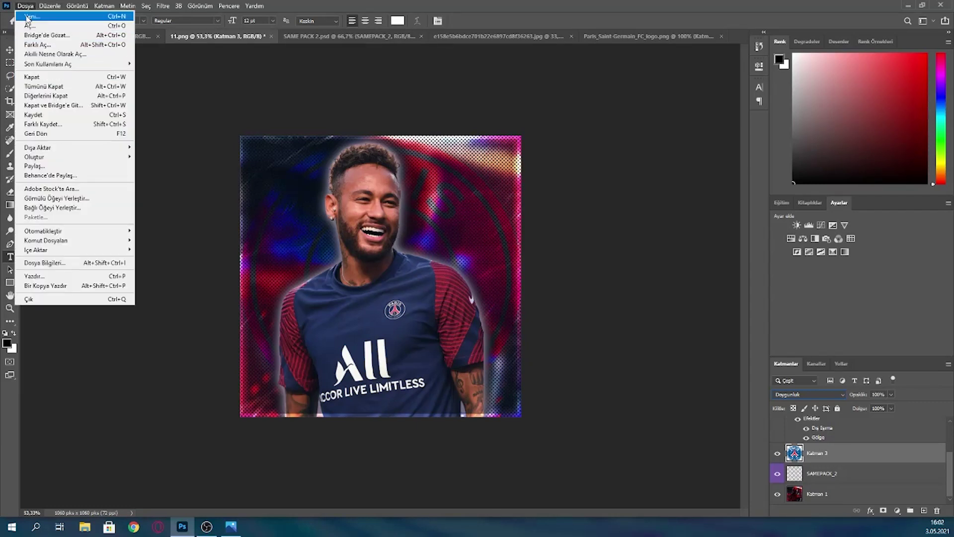
pyautogui.click(4, 54)
pyautogui.click(10, 51)
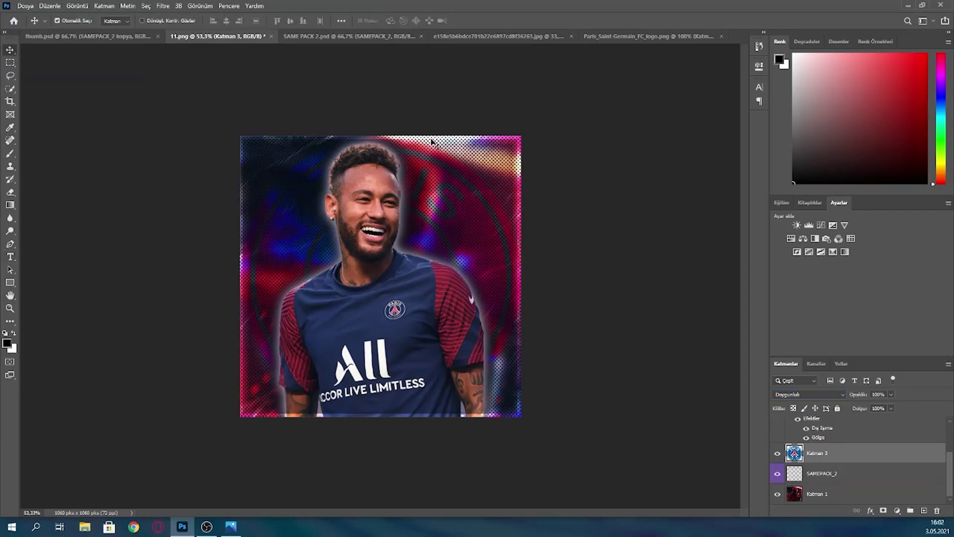
pyautogui.scroll(-1, 400, 285)
pyautogui.scroll(2, 400, 286)
pyautogui.scroll(-2, 400, 285)
pyautogui.scroll(2, 399, 285)
pyautogui.scroll(-2, 398, 286)
pyautogui.scroll(-2, 398, 286)
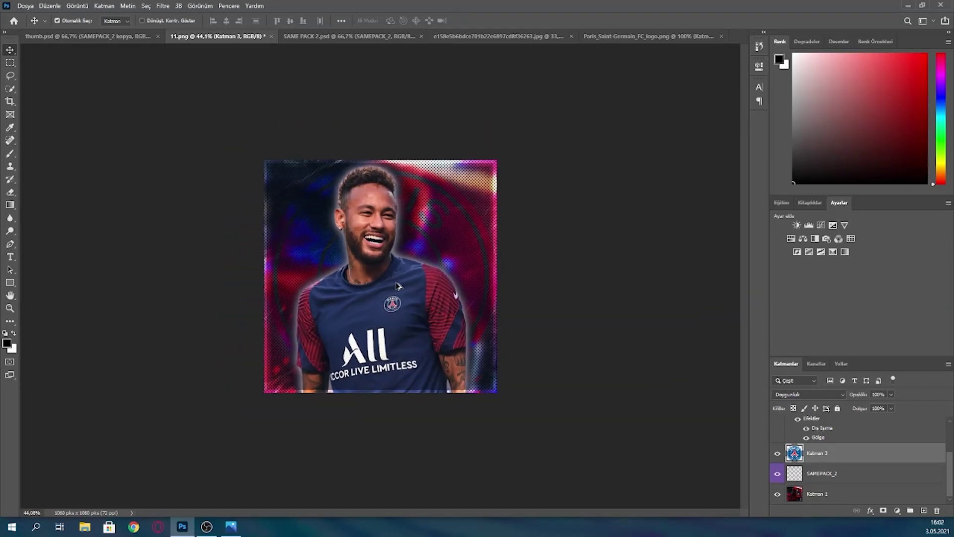
pyautogui.scroll(3, 398, 286)
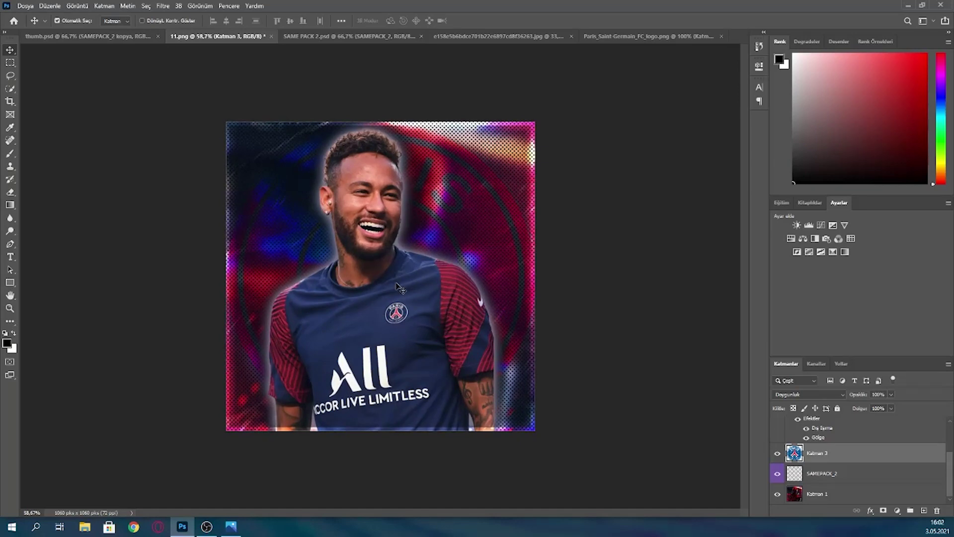